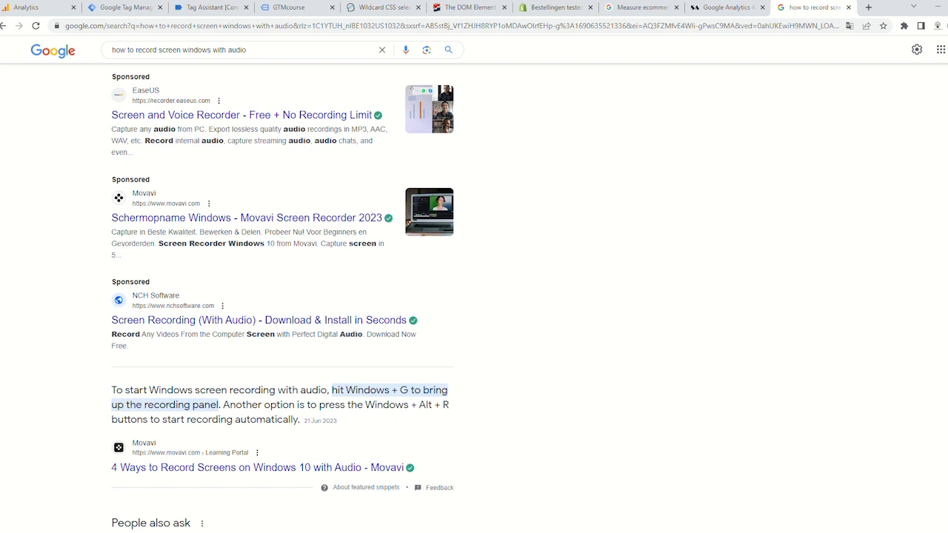
- Close the old Tag Assistant and GTMcourse store pages and return to the Variables overview in Tag Manager
{"action": "left_click", "coordinate": [211, 7]}
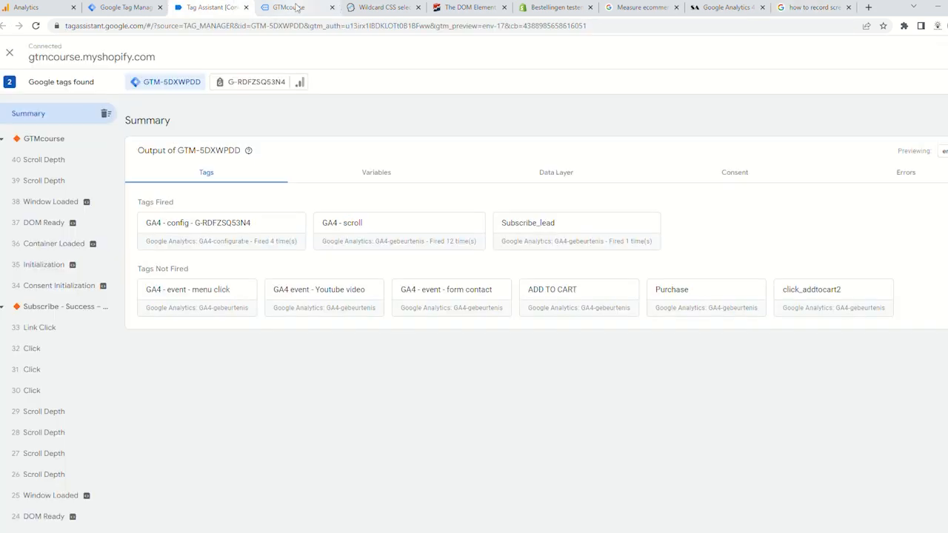
{"action": "left_click", "coordinate": [291, 7]}
{"action": "left_click", "coordinate": [332, 7]}
{"action": "left_click", "coordinate": [222, 8]}
{"action": "left_click", "coordinate": [246, 7]}
{"action": "left_click", "coordinate": [126, 7]}
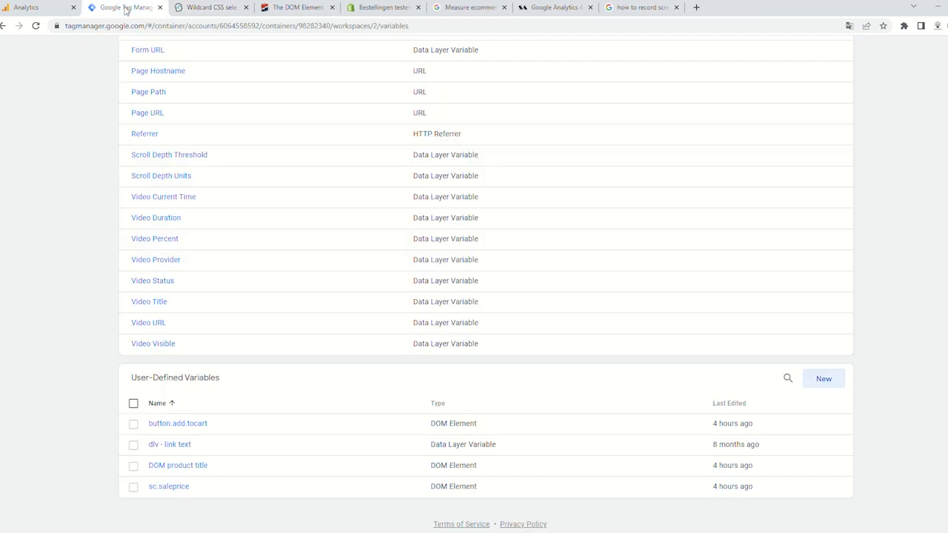
{"action": "scroll", "coordinate": [170, 149], "scroll_direction": "up", "scroll_amount": 10}
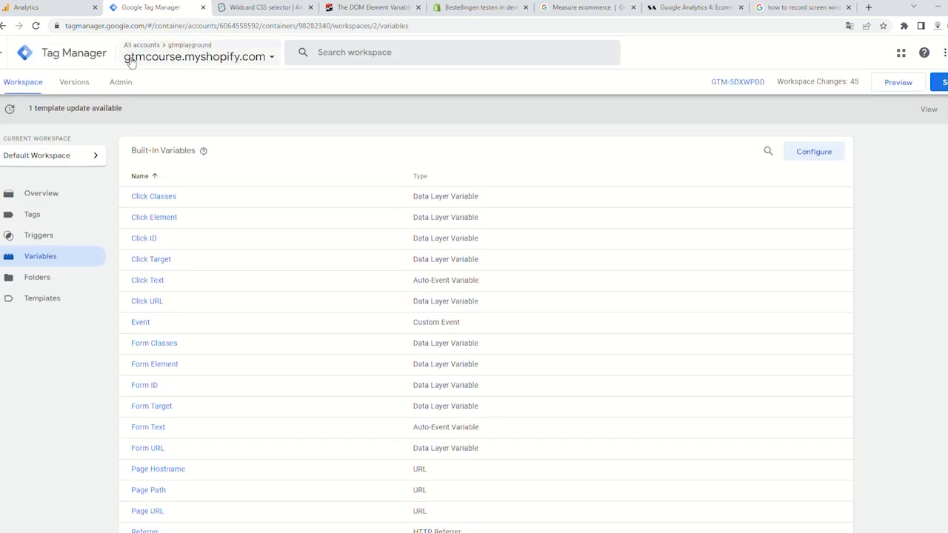
- Open gtmcourse.myshopify.com on a new browser page and place it directly after the Tag Manager page
{"action": "left_click", "coordinate": [868, 7]}
{"action": "left_click", "coordinate": [146, 7]}
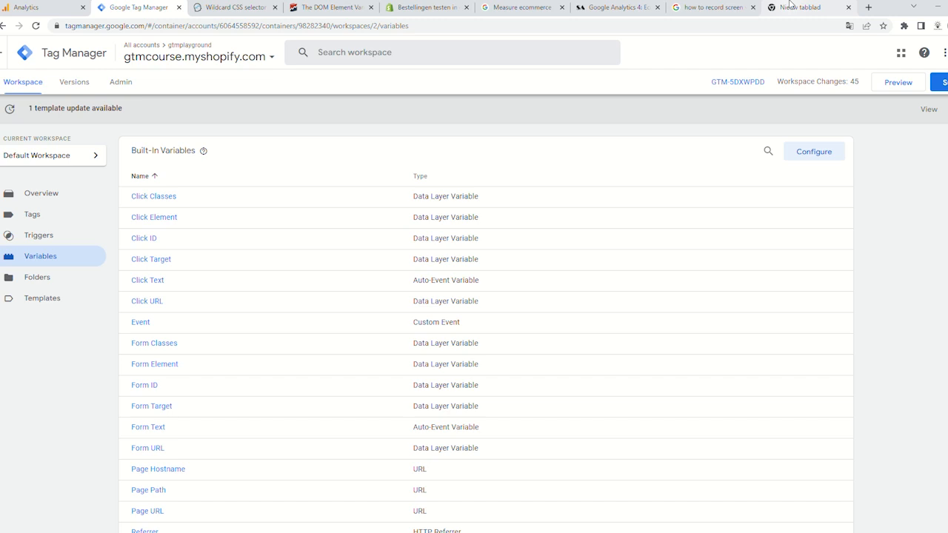
{"action": "left_click", "coordinate": [790, 6]}
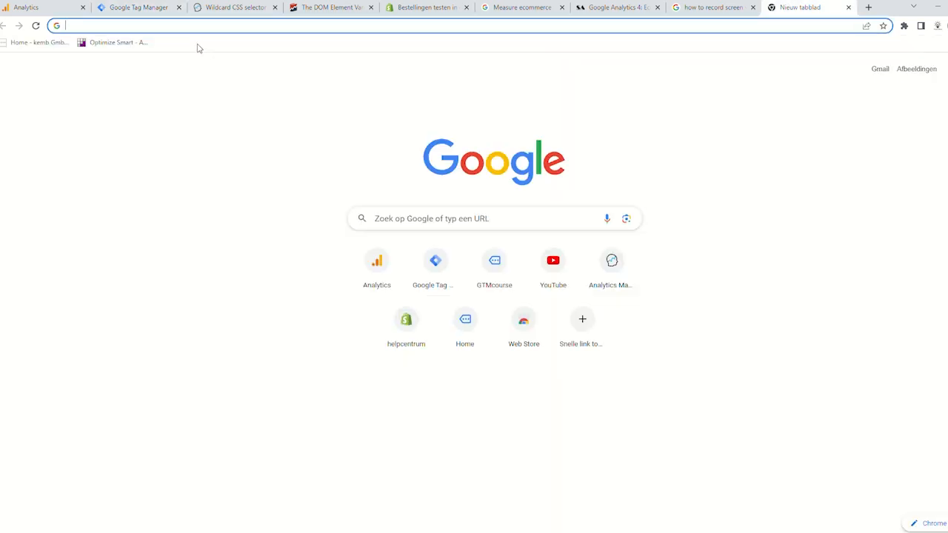
{"action": "type", "text": "gtmcou"}
{"action": "key", "text": "Return"}
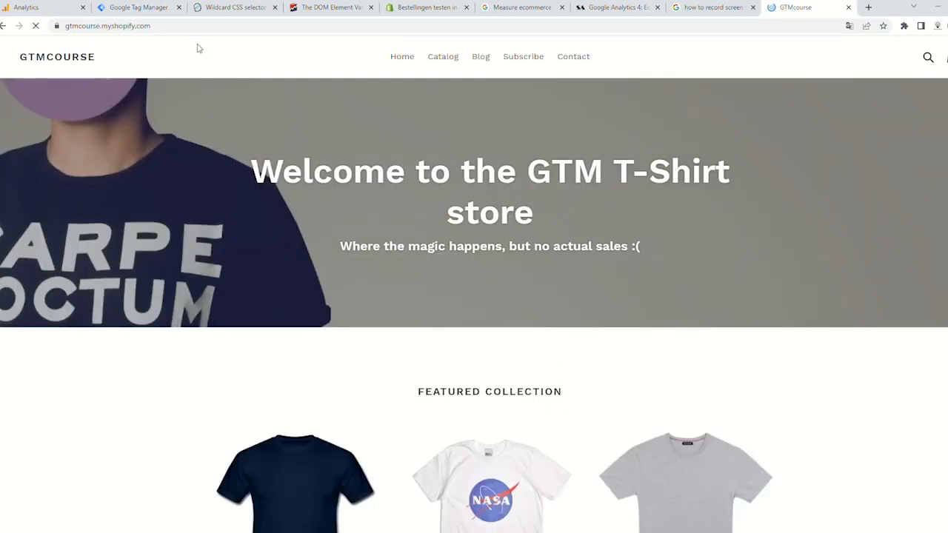
{"action": "left_click_drag", "start_coordinate": [797, 7], "coordinate": [215, 7]}
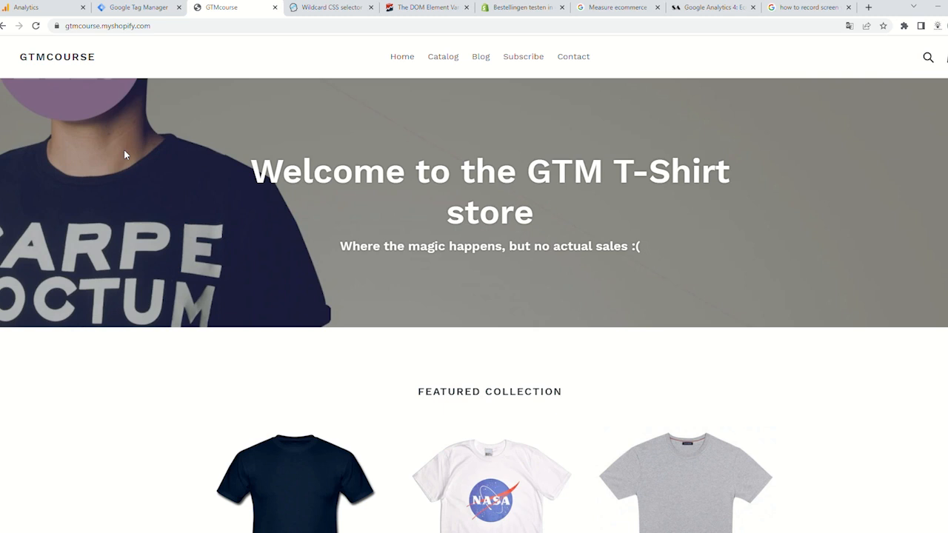
- Open the NASA T-shirt from the featured collection and add it to the cart
{"action": "scroll", "coordinate": [186, 226], "scroll_direction": "down", "scroll_amount": 3}
{"action": "left_click", "coordinate": [334, 239]}
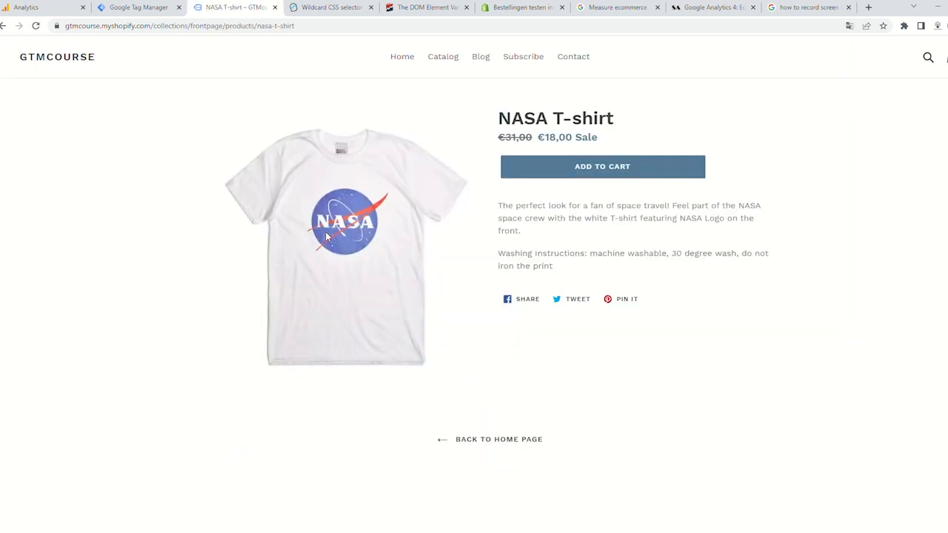
{"action": "left_click", "coordinate": [565, 179]}
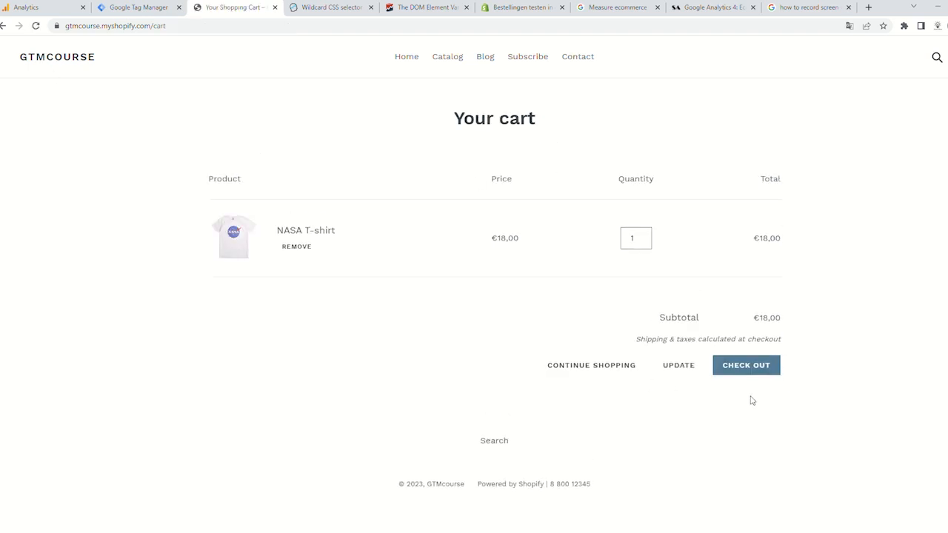
- View the store's Subscribe page and return to the store home page
{"action": "left_click", "coordinate": [528, 59]}
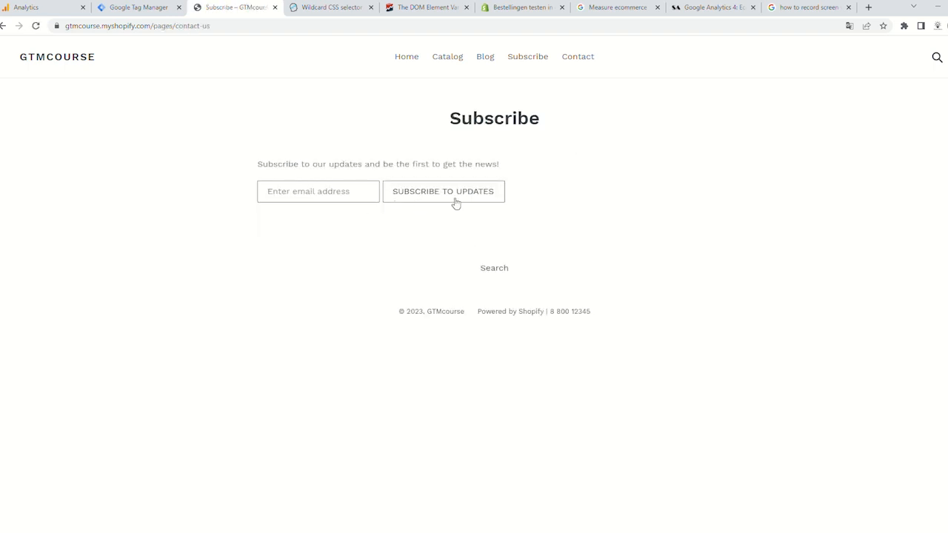
{"action": "left_click_drag", "start_coordinate": [96, 57], "coordinate": [63, 64]}
{"action": "left_click", "coordinate": [64, 63]}
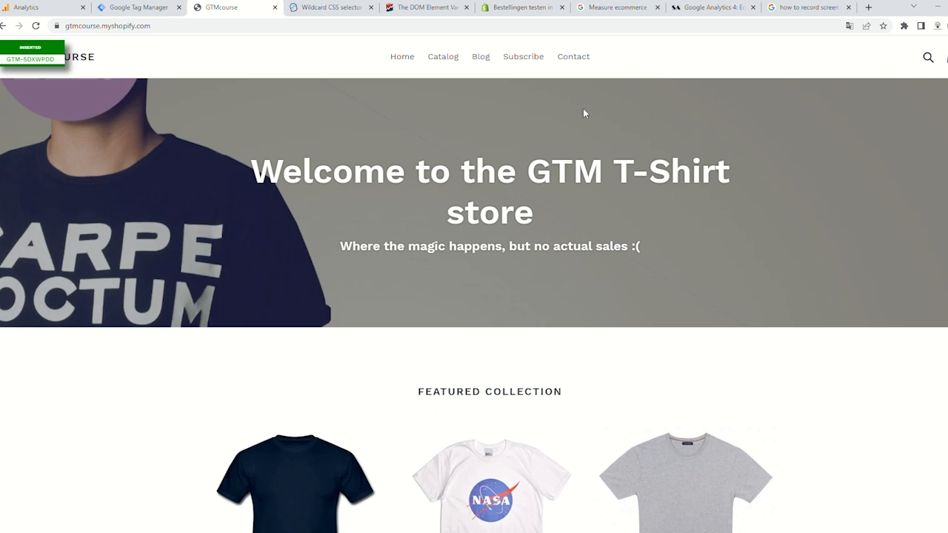
- Open the NASA T-shirt product page and inspect the HTML of its Add to Cart button in the developer tools
{"action": "scroll", "coordinate": [548, 193], "scroll_direction": "down", "scroll_amount": 3}
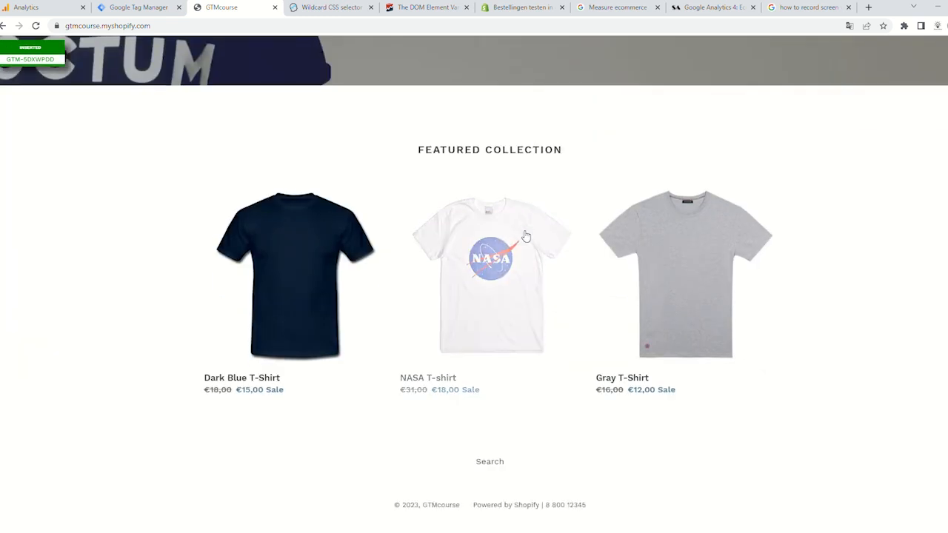
{"action": "left_click", "coordinate": [516, 254]}
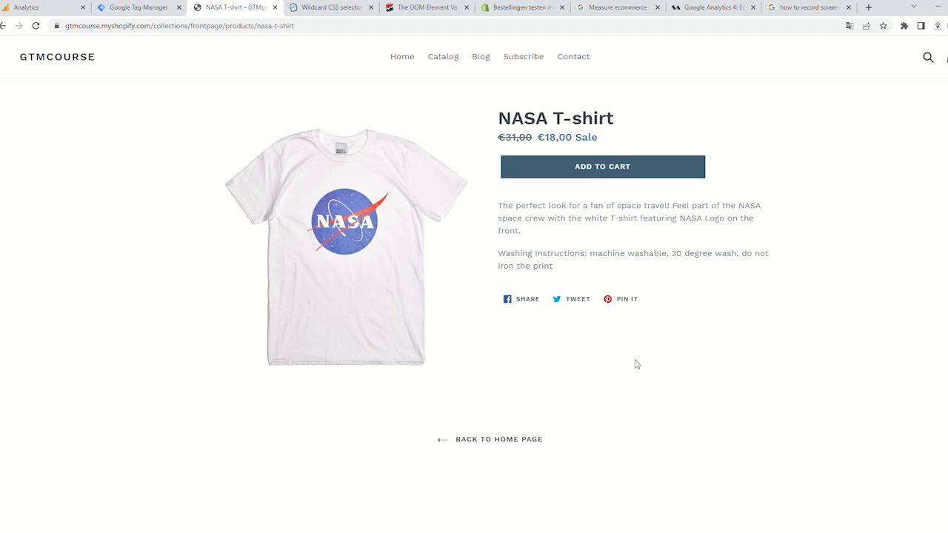
{"action": "key", "text": "F12"}
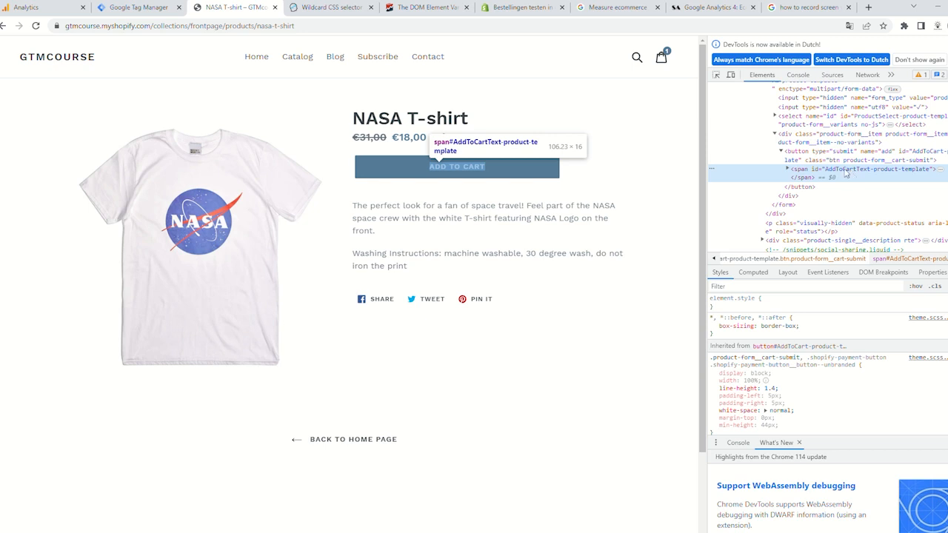
- Open the button.add.tocart variable in Tag Manager, compare it with the button's HTML in the store, and expand its configuration
{"action": "left_click", "coordinate": [129, 7]}
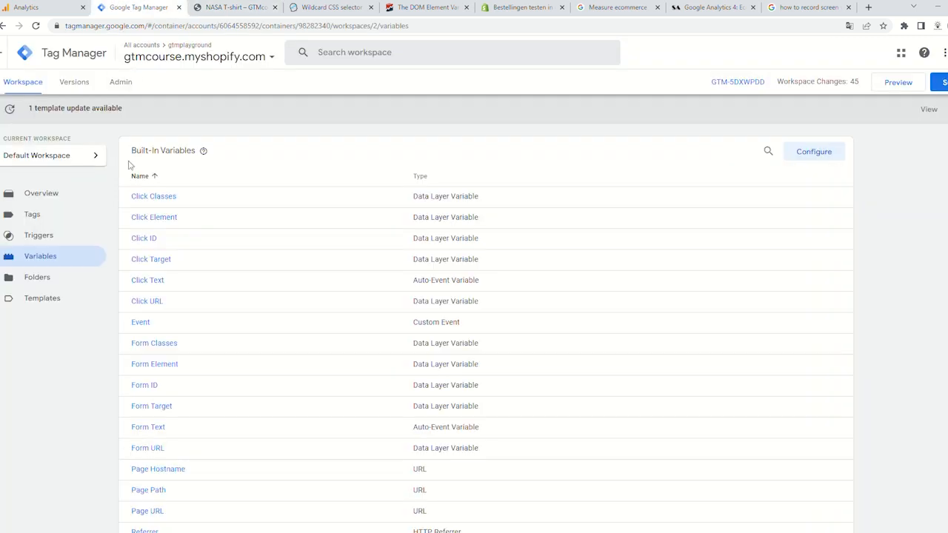
{"action": "scroll", "coordinate": [385, 270], "scroll_direction": "down", "scroll_amount": 5}
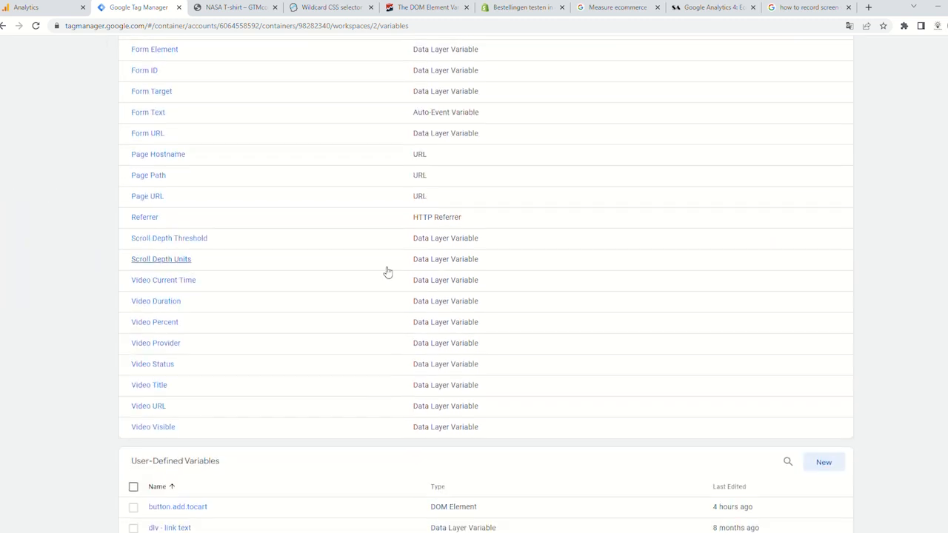
{"action": "left_click", "coordinate": [238, 423]}
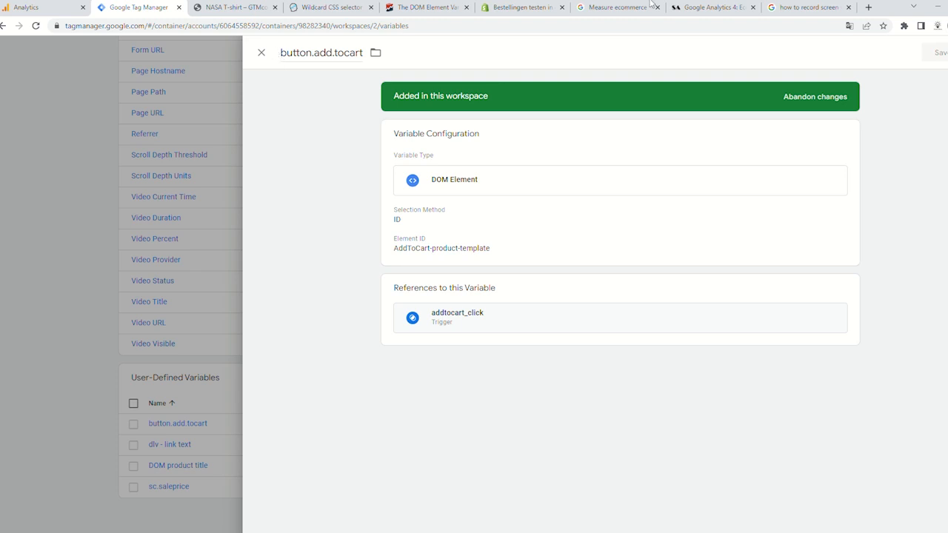
{"action": "left_click", "coordinate": [226, 7]}
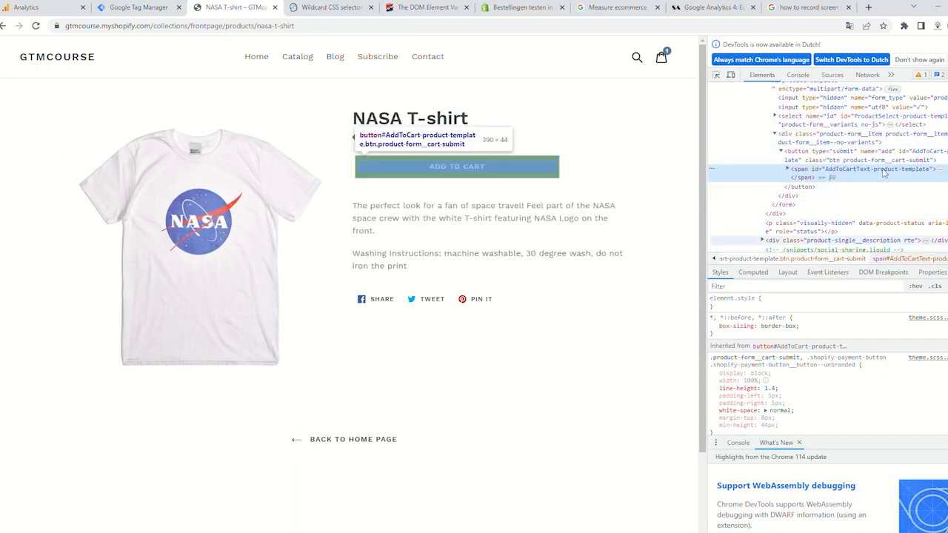
{"action": "left_click", "coordinate": [141, 8]}
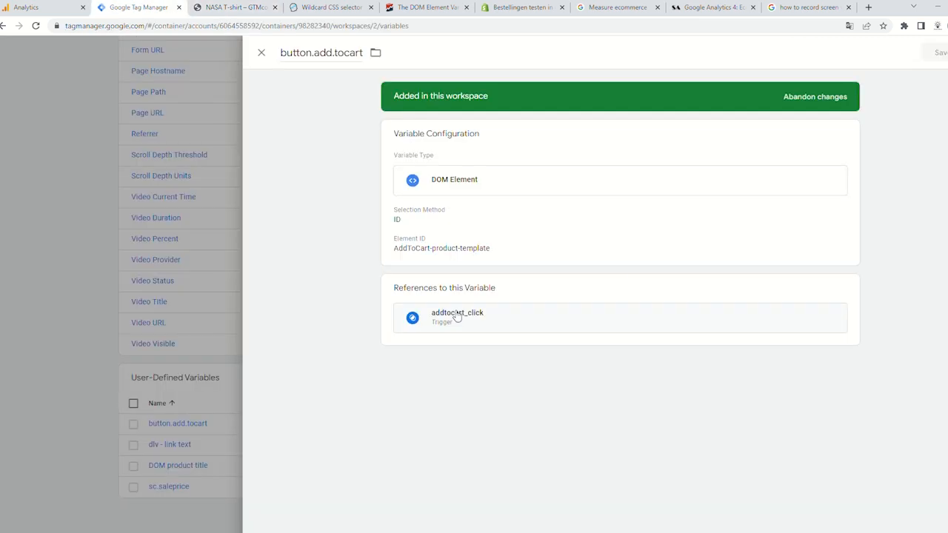
{"action": "left_click", "coordinate": [554, 238]}
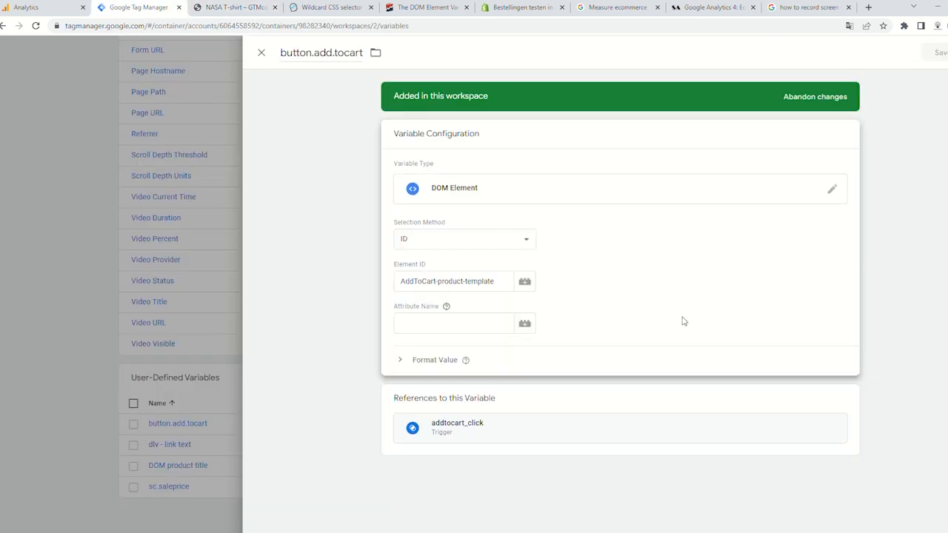
- Check the variable's Element ID AddToCart-product-template against the store's Add to Cart button, review the Attribute Name help, and close the variable
{"action": "left_click", "coordinate": [226, 8]}
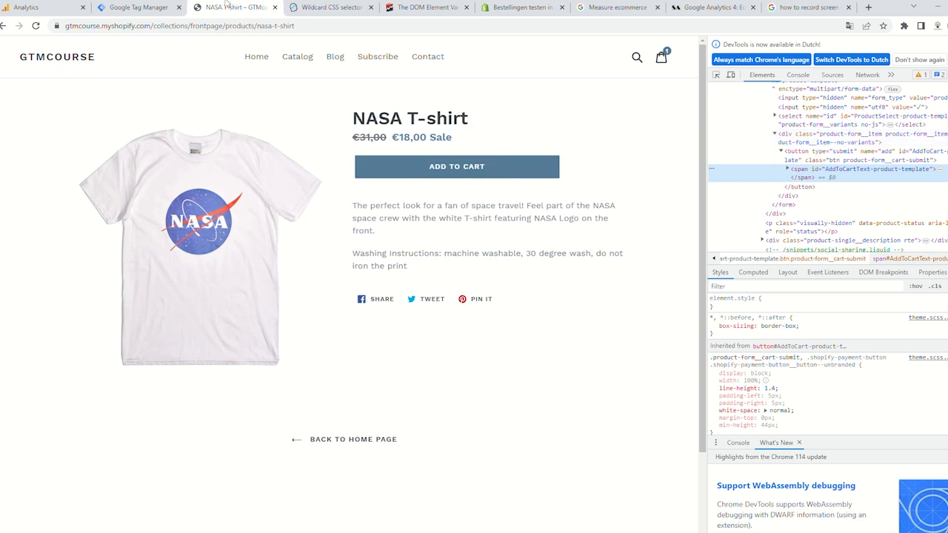
{"action": "left_click", "coordinate": [134, 7]}
{"action": "left_click_drag", "start_coordinate": [404, 287], "coordinate": [526, 284]}
{"action": "left_click", "coordinate": [626, 284]}
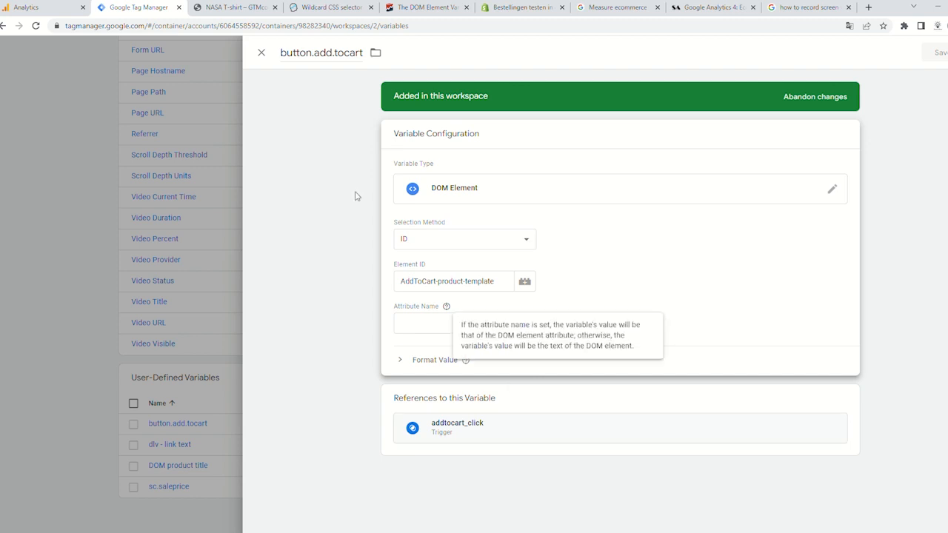
{"action": "left_click", "coordinate": [263, 53]}
- Examine the clicktrigger2 trigger's Click ID condition, compare it with the Add to Cart button's HTML in the store, and close the trigger
{"action": "scroll", "coordinate": [111, 222], "scroll_direction": "up", "scroll_amount": 6}
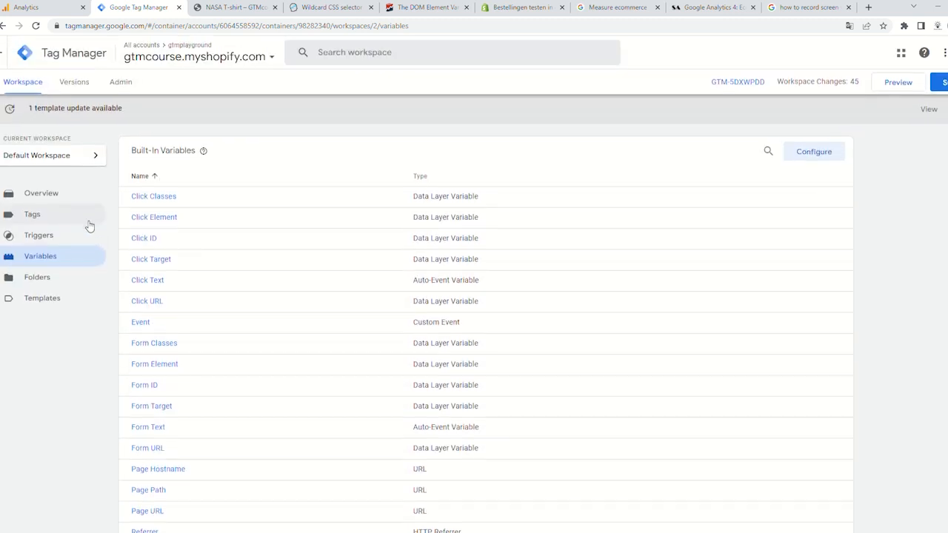
{"action": "left_click", "coordinate": [74, 234]}
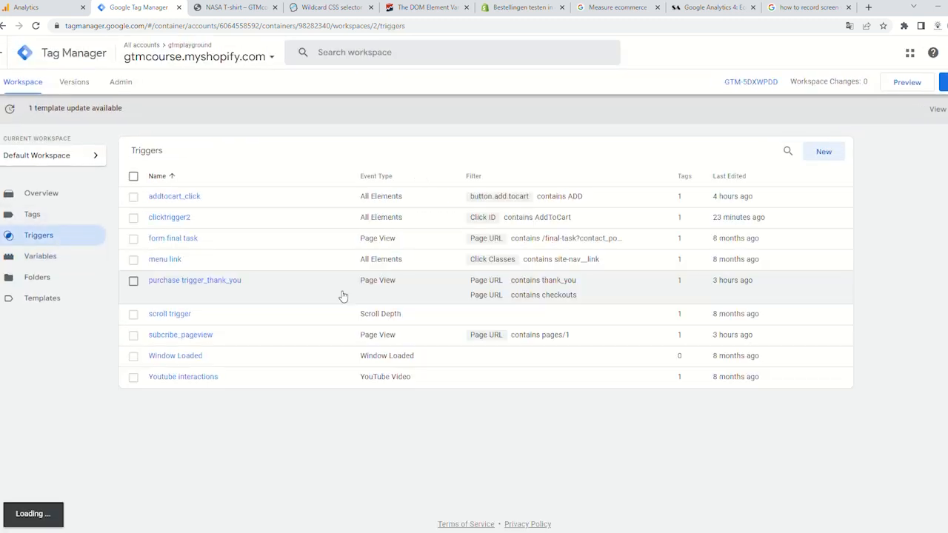
{"action": "left_click", "coordinate": [248, 221]}
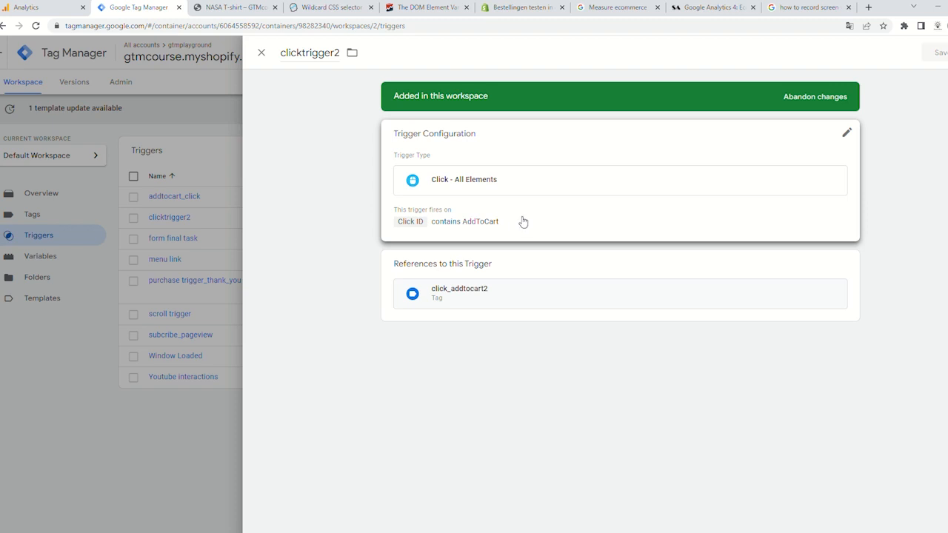
{"action": "left_click", "coordinate": [523, 221]}
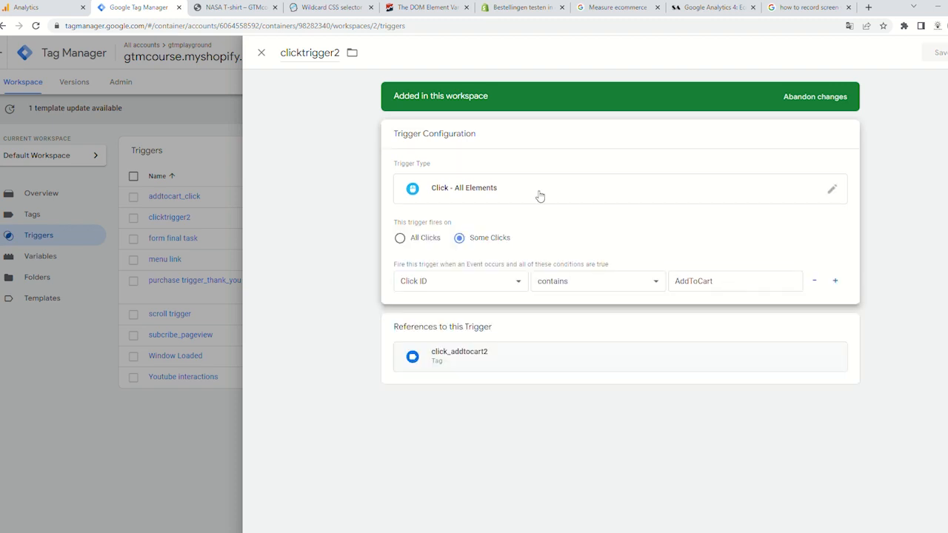
{"action": "left_click", "coordinate": [248, 7]}
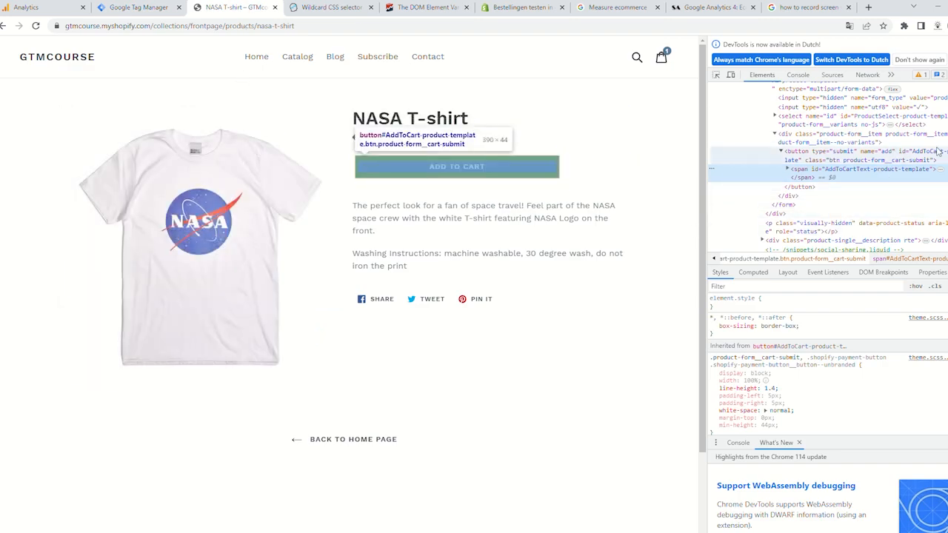
{"action": "left_click", "coordinate": [141, 7]}
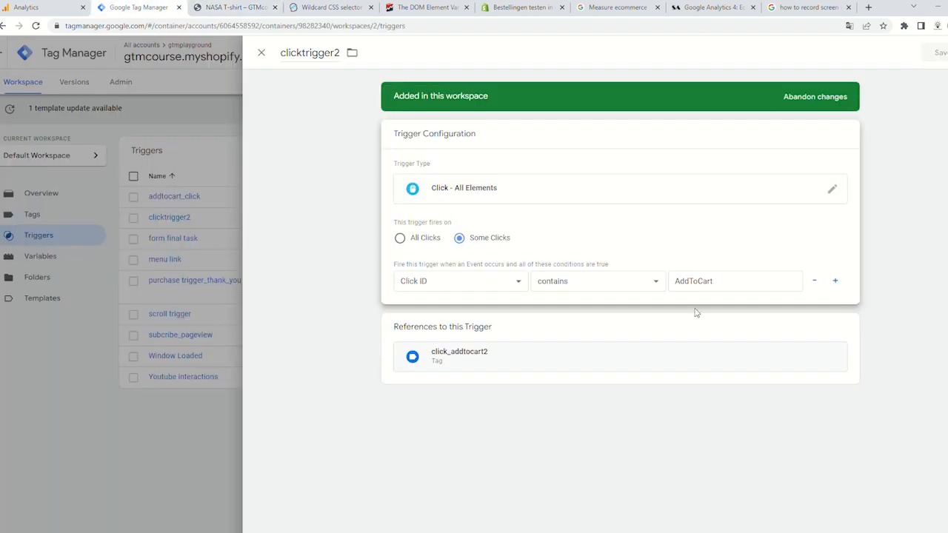
{"action": "left_click", "coordinate": [262, 53]}
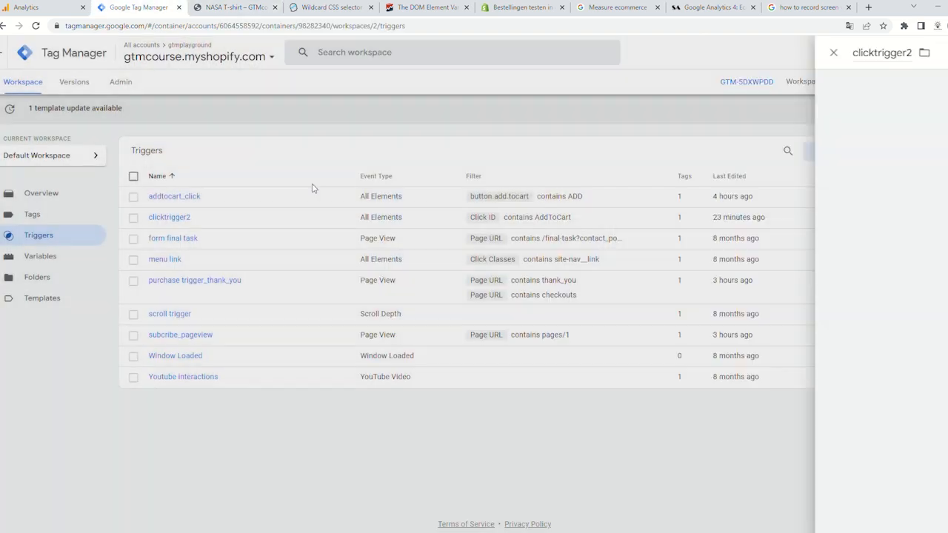
{"action": "left_click", "coordinate": [908, 82]}
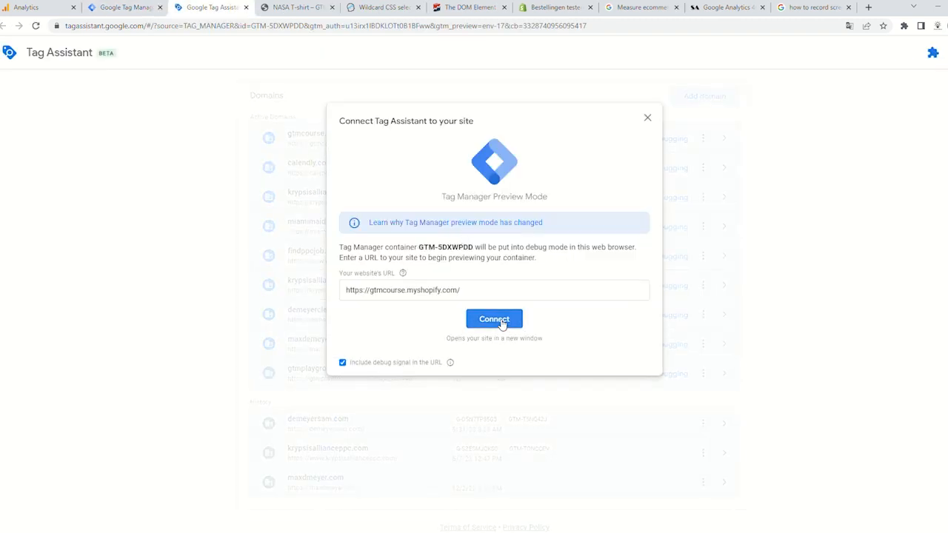
{"action": "left_click", "coordinate": [494, 319]}
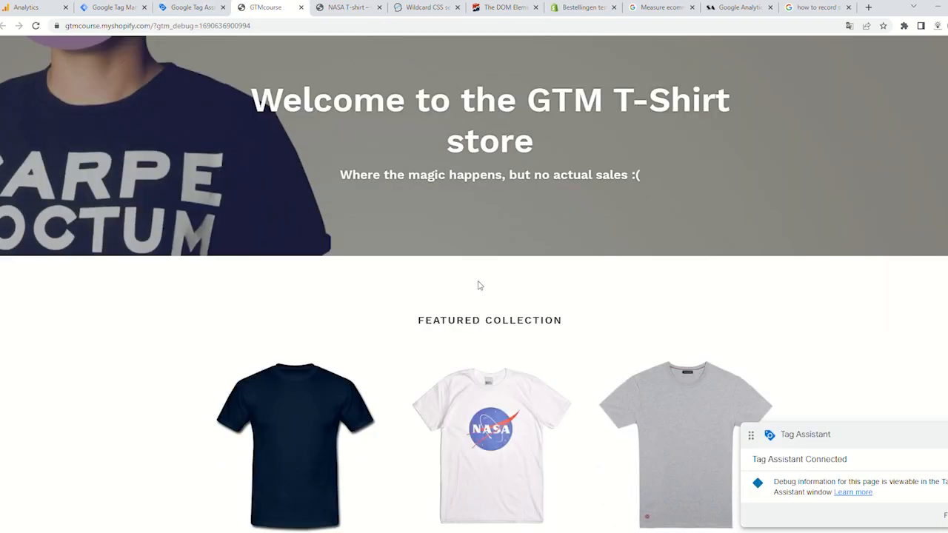
{"action": "scroll", "coordinate": [478, 285], "scroll_direction": "down", "scroll_amount": 3}
{"action": "left_click", "coordinate": [311, 286]}
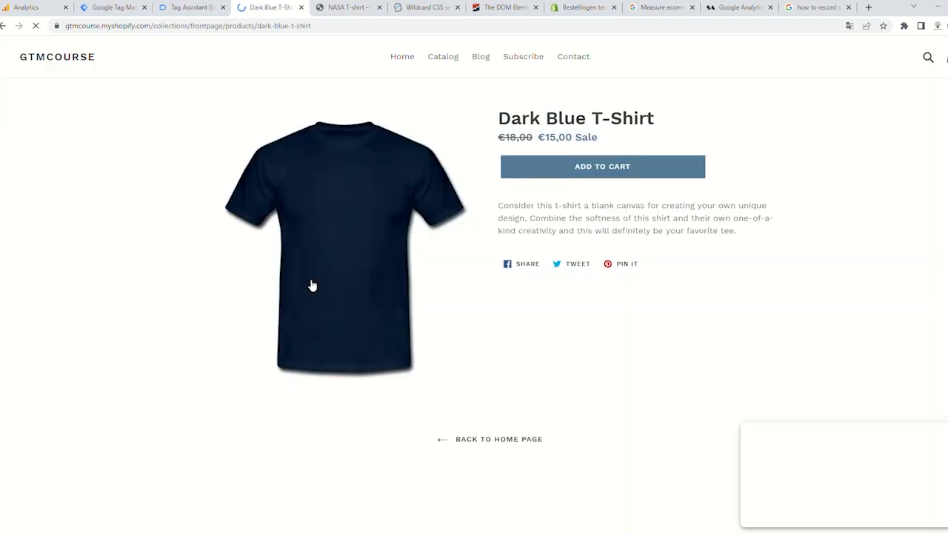
- Add the Dark Blue T-Shirt to the cart and review the fired tags in the Tag Assistant summary
{"action": "left_click", "coordinate": [625, 173]}
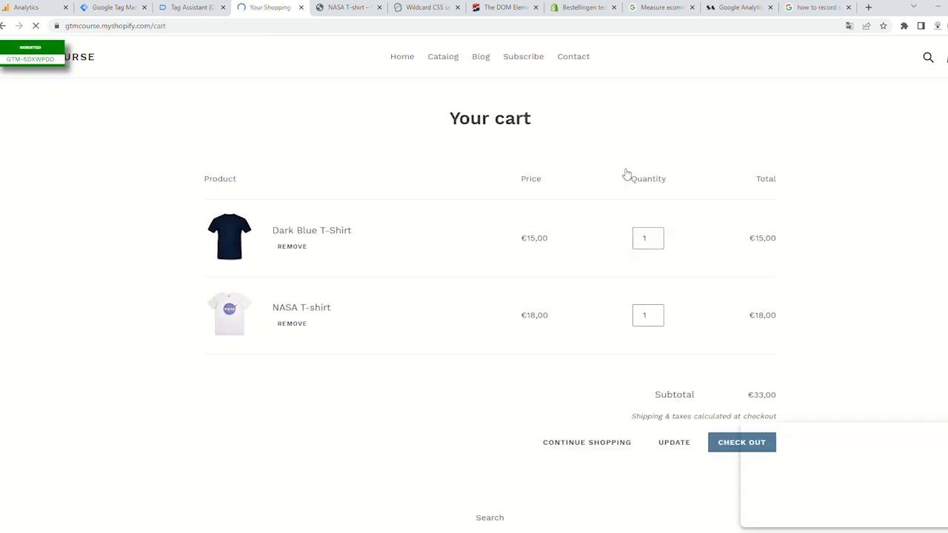
{"action": "left_click", "coordinate": [185, 7]}
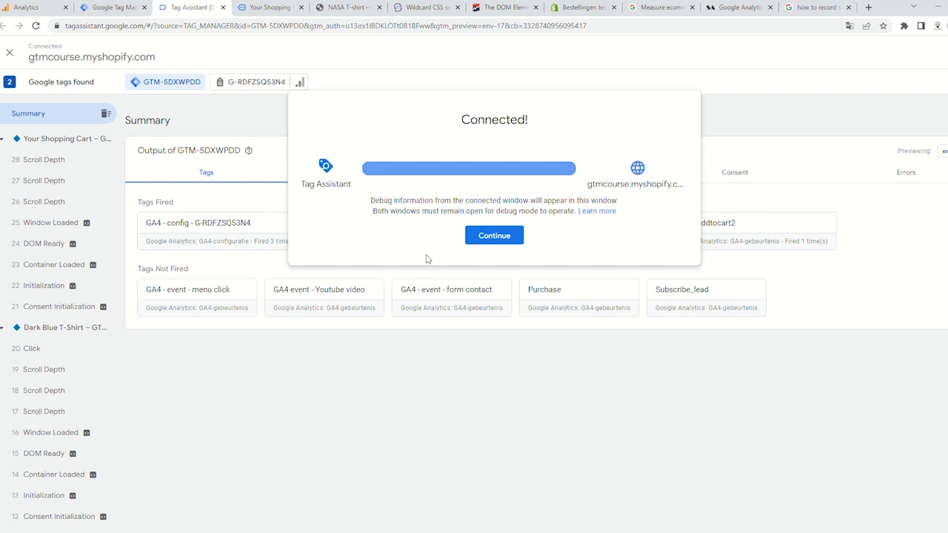
{"action": "left_click", "coordinate": [517, 235]}
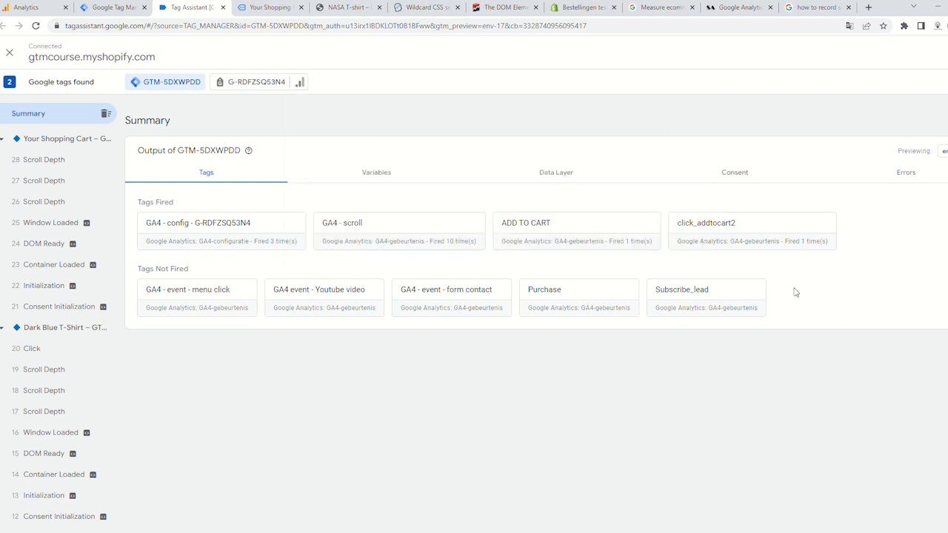
- Examine the firing details of the ADD TO CART and click_addtocart2 tags in the summary, closing each one
{"action": "left_click", "coordinate": [562, 236]}
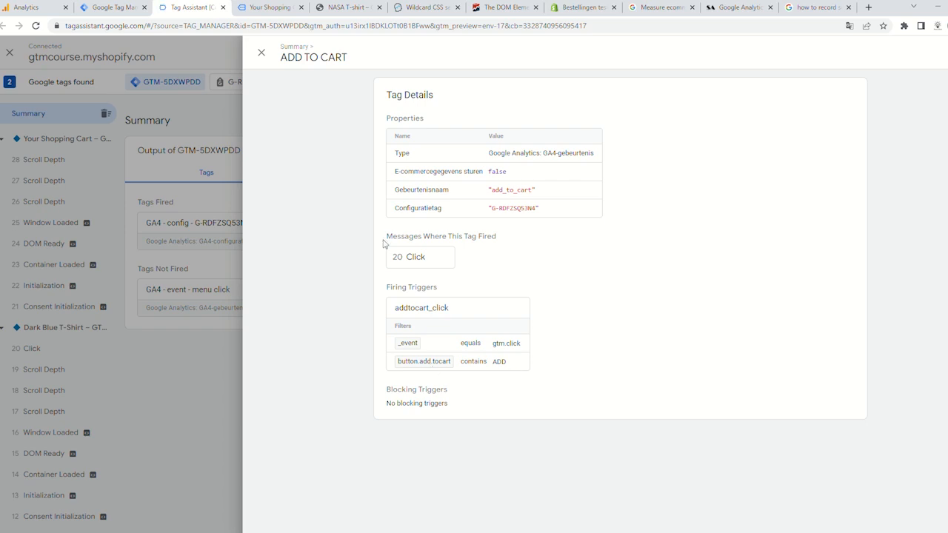
{"action": "left_click", "coordinate": [260, 54]}
{"action": "left_click", "coordinate": [728, 230]}
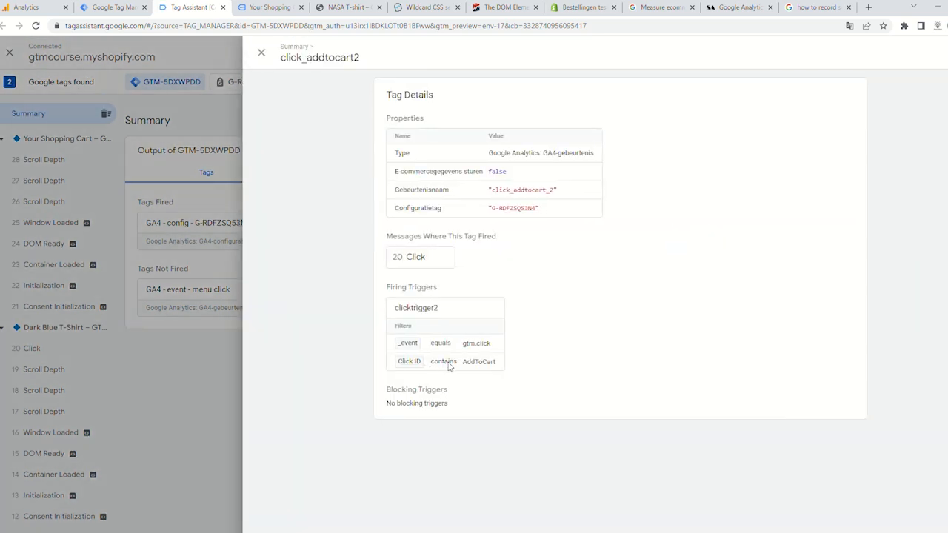
{"action": "left_click", "coordinate": [262, 53]}
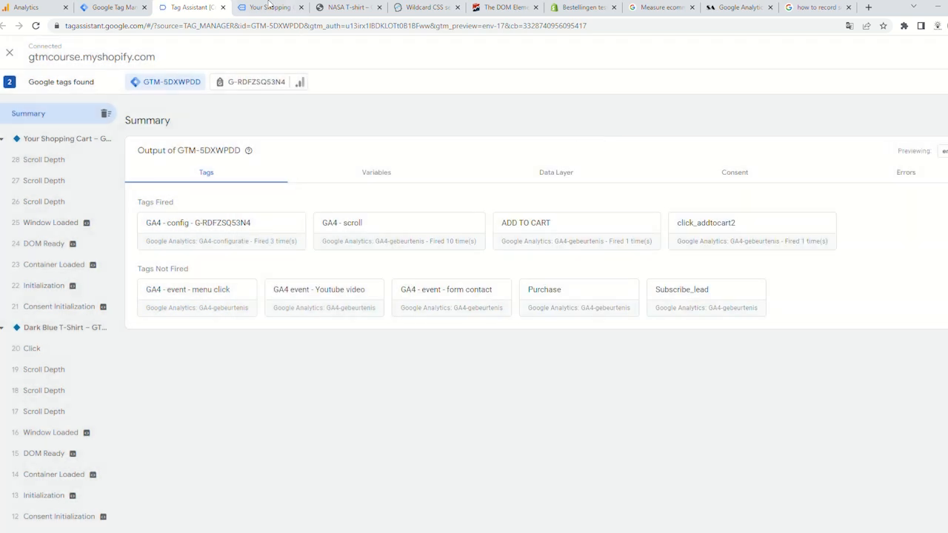
- Switch to the store's cart page and proceed to checkout
{"action": "left_click", "coordinate": [260, 6]}
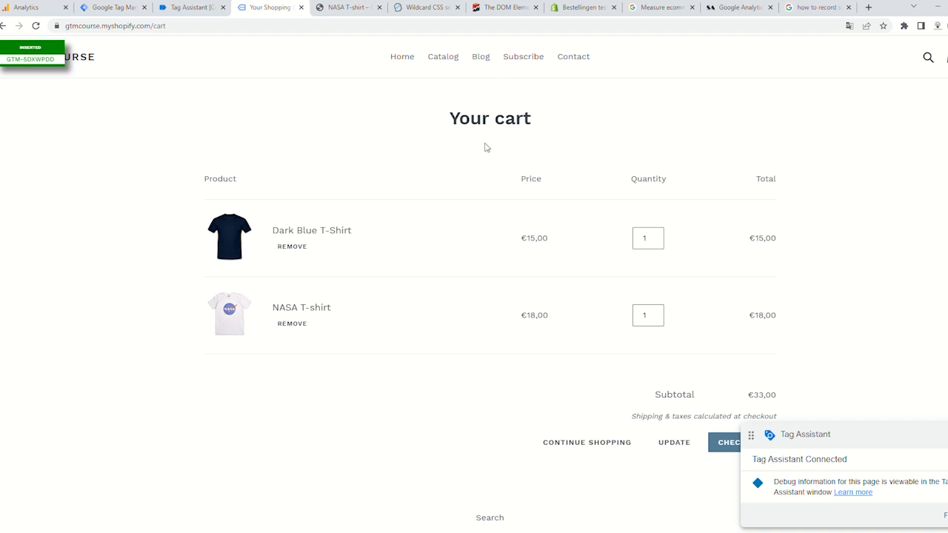
{"action": "scroll", "coordinate": [467, 186], "scroll_direction": "down", "scroll_amount": 1}
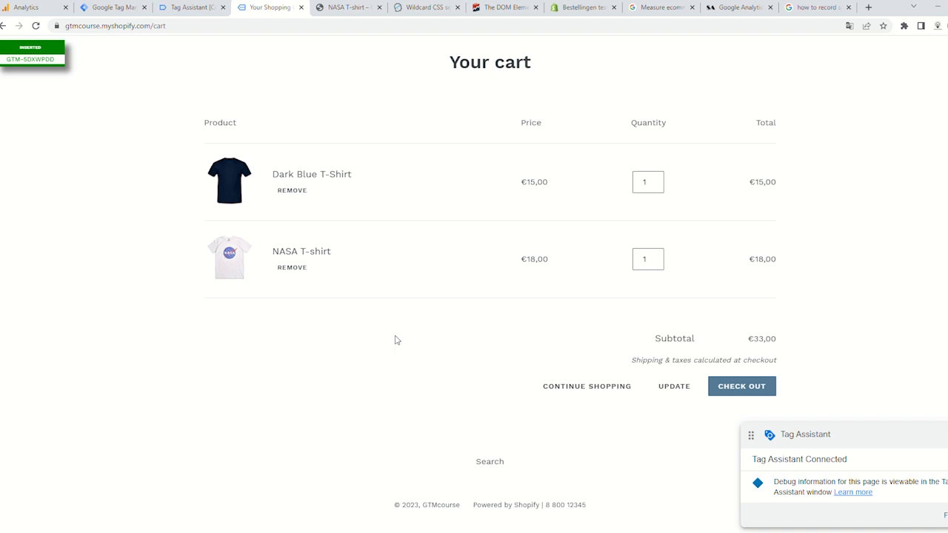
{"action": "left_click", "coordinate": [760, 386]}
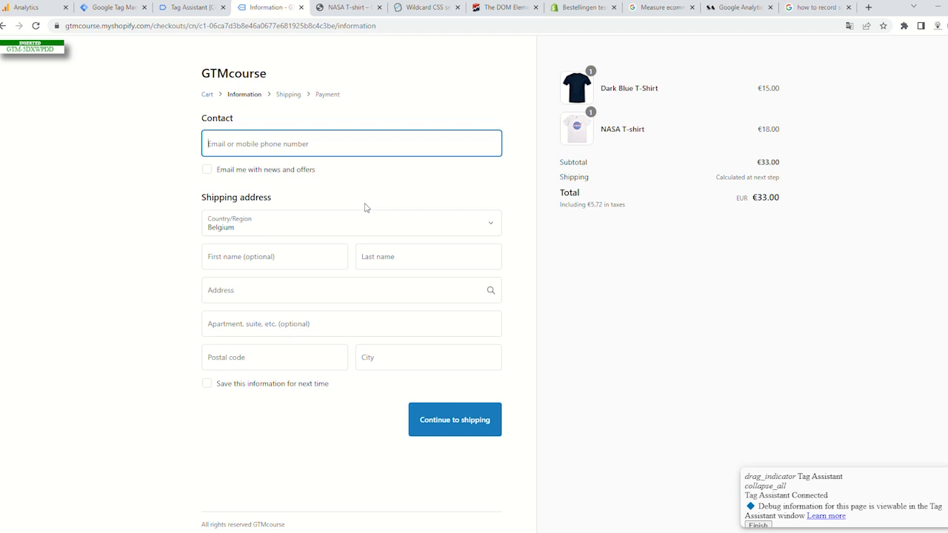
- Fill in the contact e-mail, last name and street address on the checkout form
{"action": "type", "text": "test@test.com"}
{"action": "left_click", "coordinate": [275, 179]}
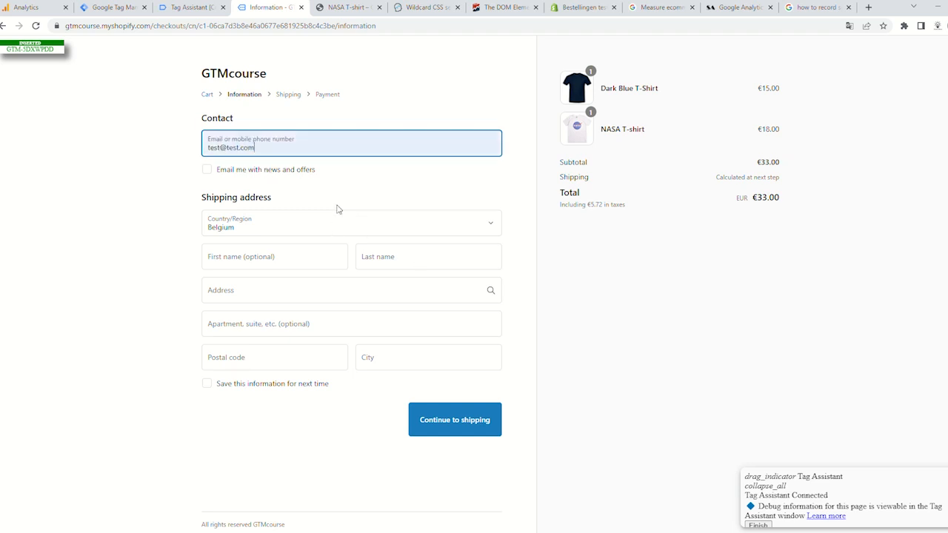
{"action": "left_click", "coordinate": [407, 256]}
{"action": "type", "text": "test"}
{"action": "left_click", "coordinate": [359, 300]}
{"action": "type", "text": "setqsetqt"}
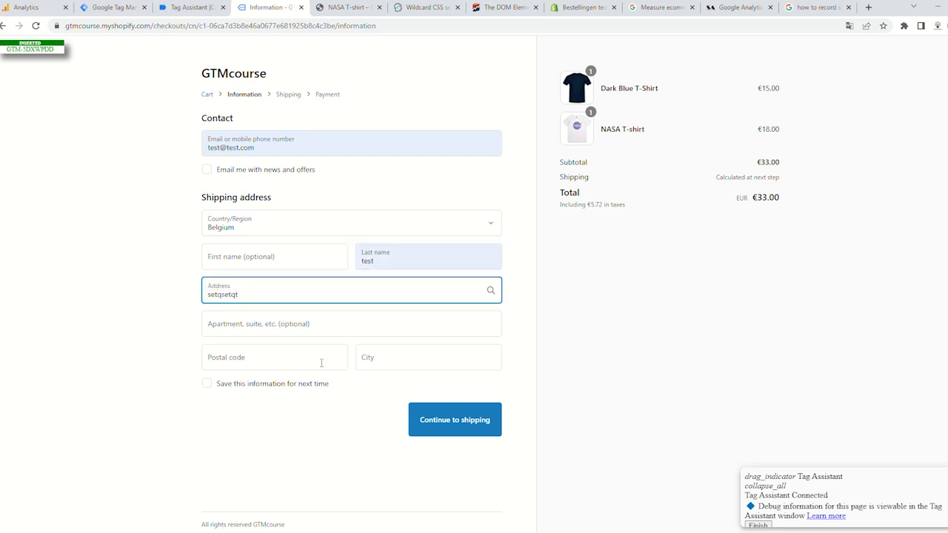
- Complete the address, postal code and city, and continue through the shipping stage to payment
{"action": "type", "text": "5"}
{"action": "key", "text": "Tab"}
{"action": "type", "text": "3"}
{"action": "left_click", "coordinate": [320, 363]}
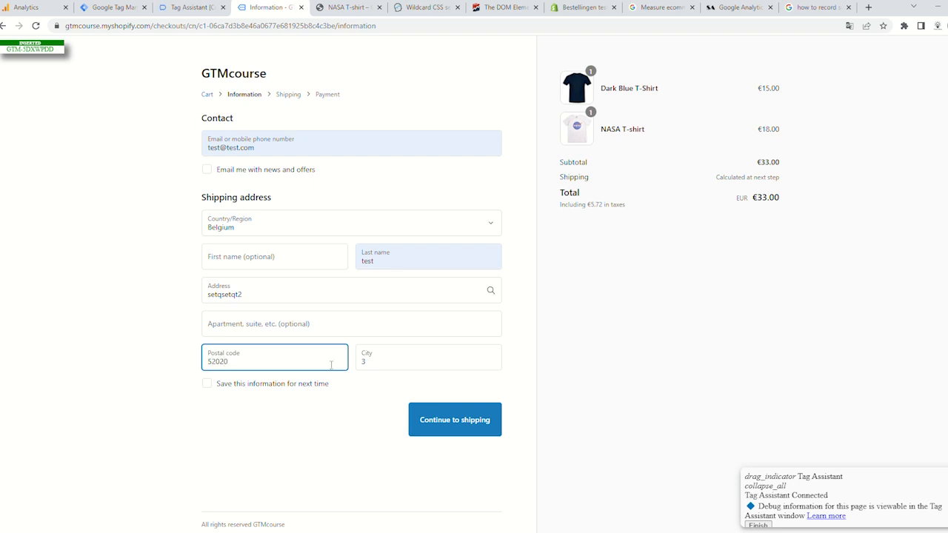
{"action": "left_click", "coordinate": [404, 369]}
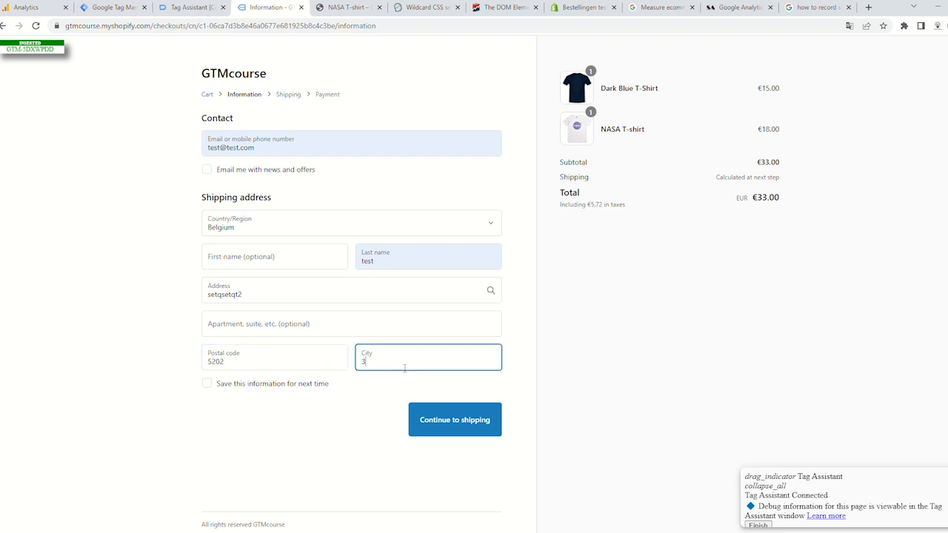
{"action": "type", "text": "sdfsdf"}
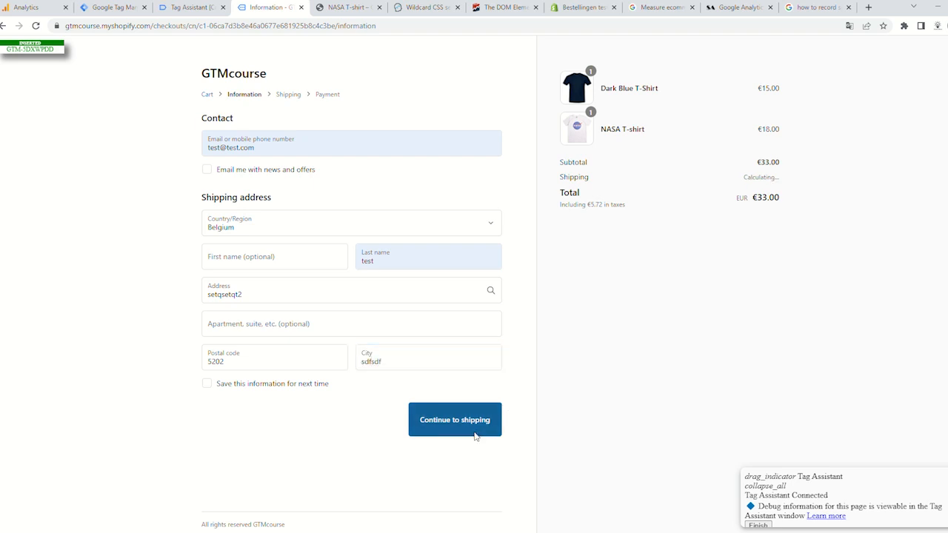
{"action": "left_click", "coordinate": [478, 435]}
{"action": "left_click", "coordinate": [454, 260]}
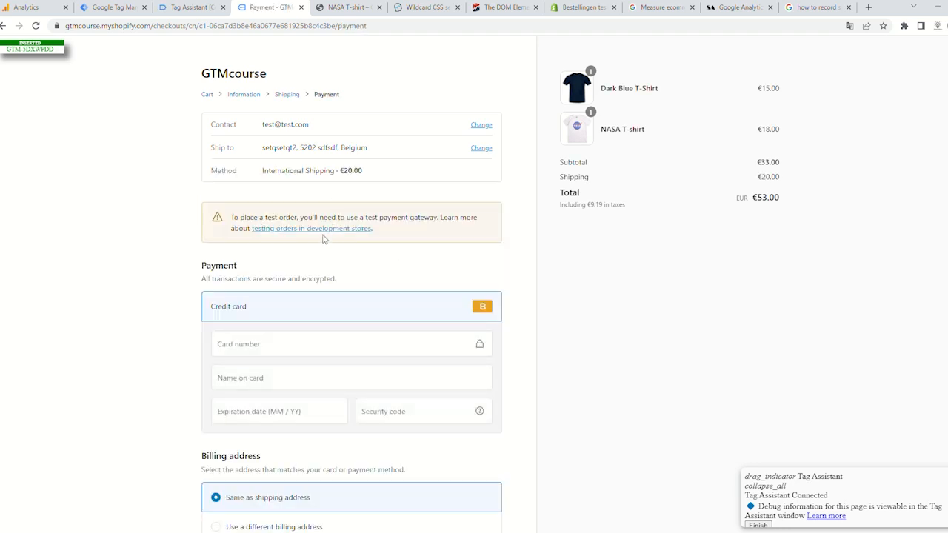
- Look up the Bogus Gateway test card details in the Shopify help page on test orders in development stores
{"action": "left_click", "coordinate": [327, 231]}
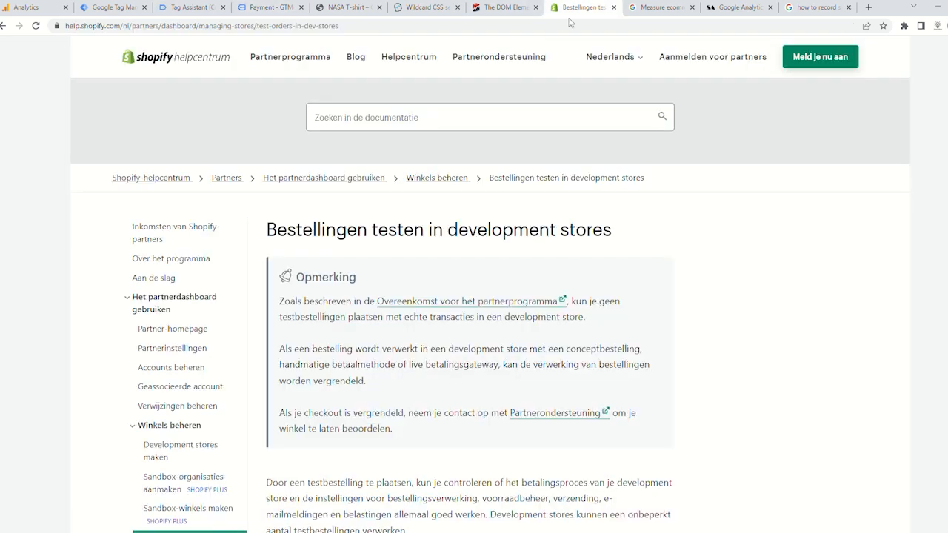
{"action": "scroll", "coordinate": [404, 289], "scroll_direction": "down", "scroll_amount": 10}
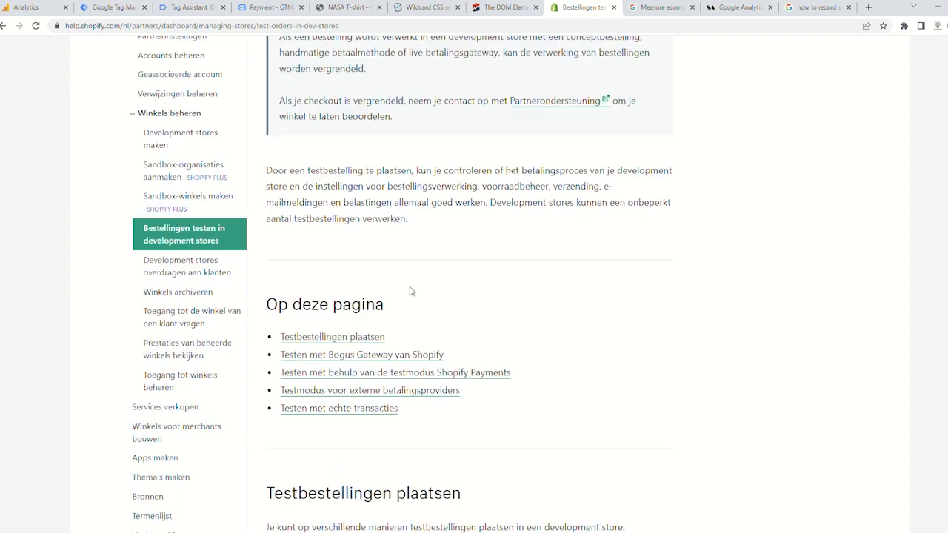
{"action": "scroll", "coordinate": [399, 285], "scroll_direction": "down", "scroll_amount": 12}
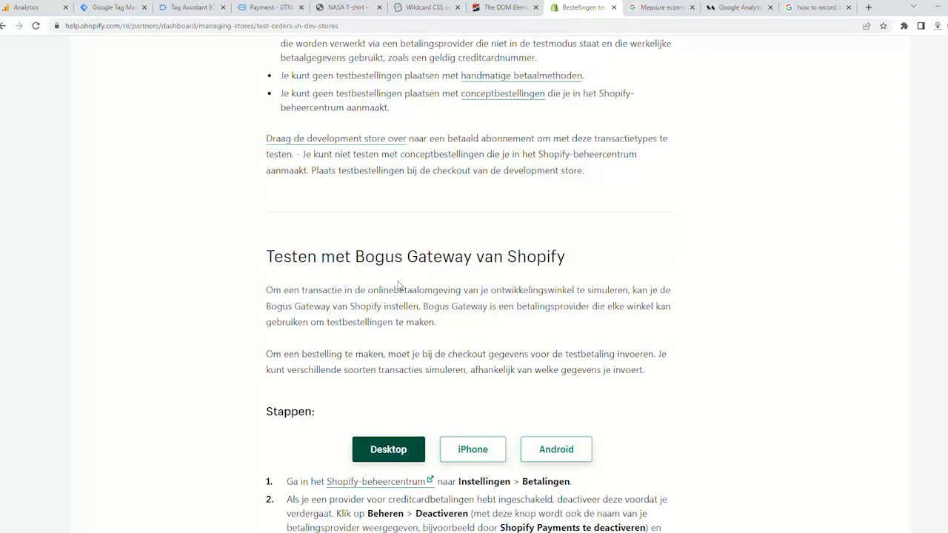
{"action": "scroll", "coordinate": [399, 286], "scroll_direction": "down", "scroll_amount": 3}
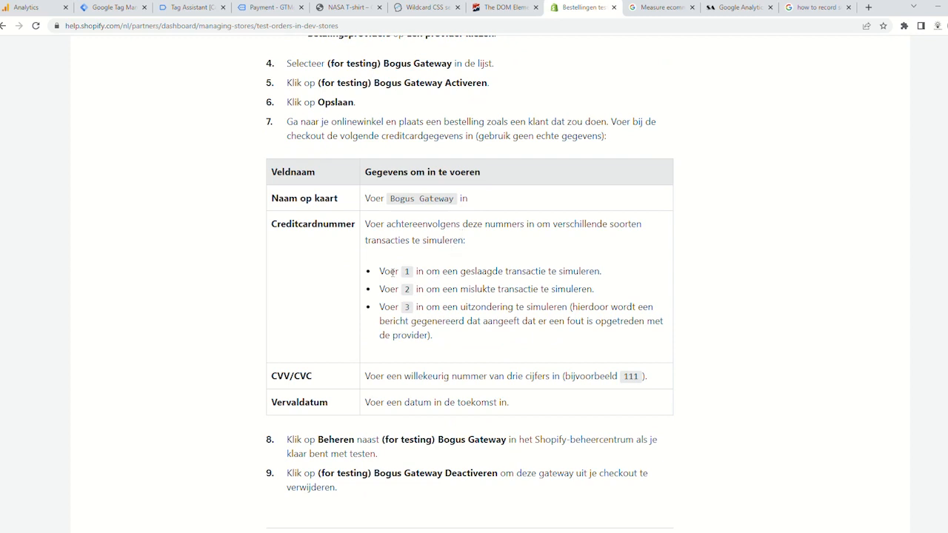
- Return to the store's payment page and enter the test card number with Bogus Gateway as the name on card
{"action": "left_click", "coordinate": [267, 8]}
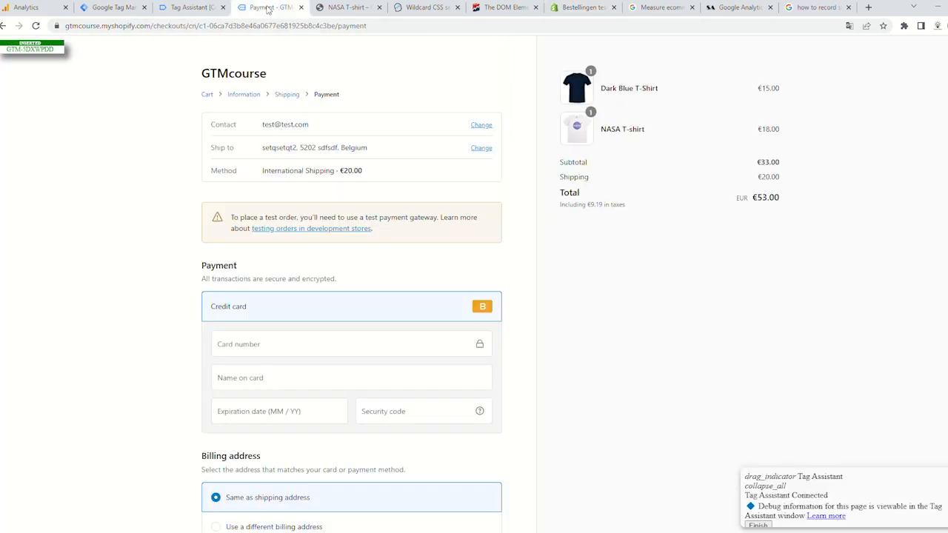
{"action": "left_click", "coordinate": [299, 352]}
{"action": "type", "text": "1"}
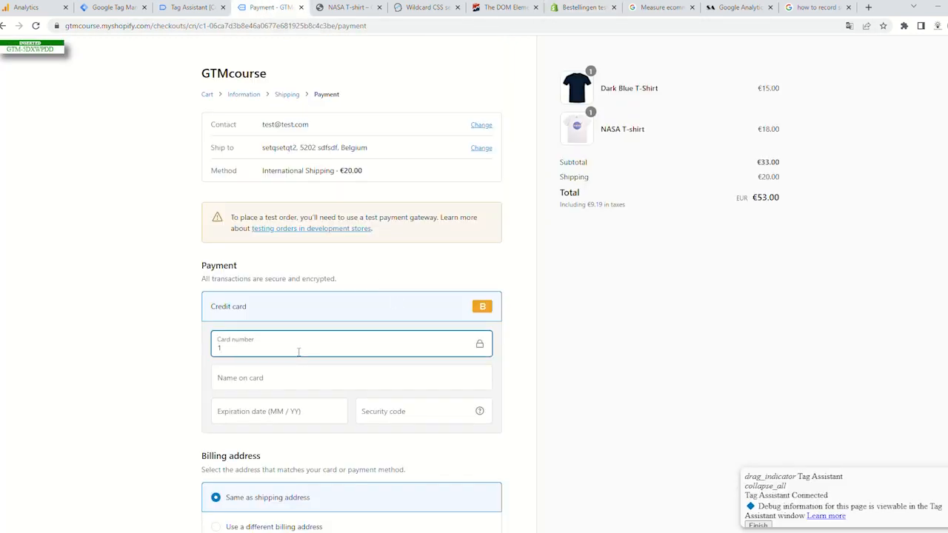
{"action": "left_click", "coordinate": [308, 380]}
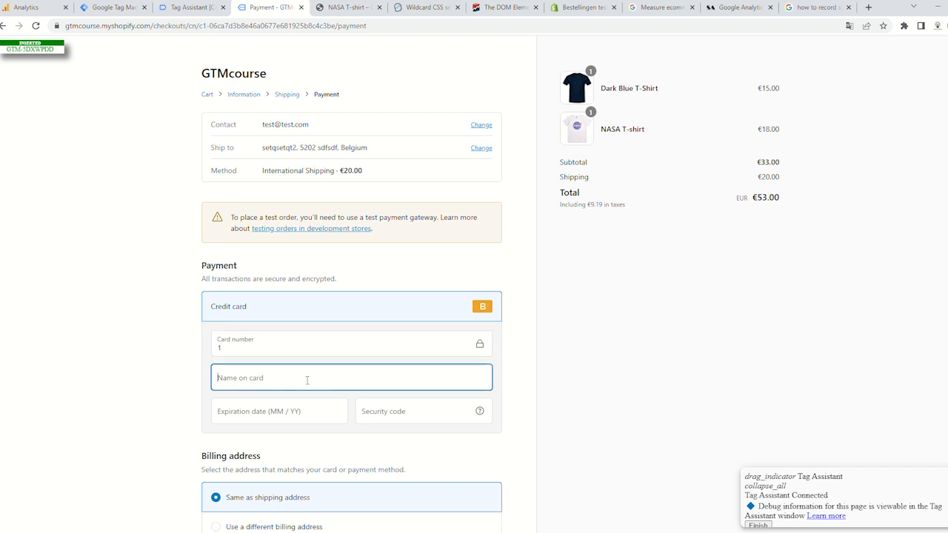
{"action": "type", "text": "Bogus Gateway"}
- Enter the card's expiration date and security code, and submit the payment for the order
{"action": "left_click", "coordinate": [307, 409]}
{"action": "type", "text": "01 / 2"}
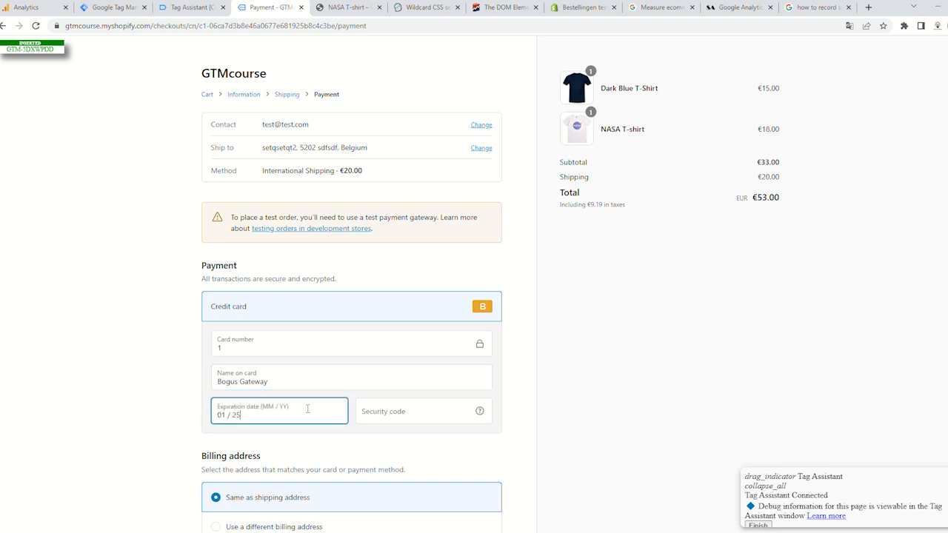
{"action": "type", "text": "5"}
{"action": "left_click", "coordinate": [409, 419]}
{"action": "type", "text": "111"}
{"action": "left_click", "coordinate": [547, 376]}
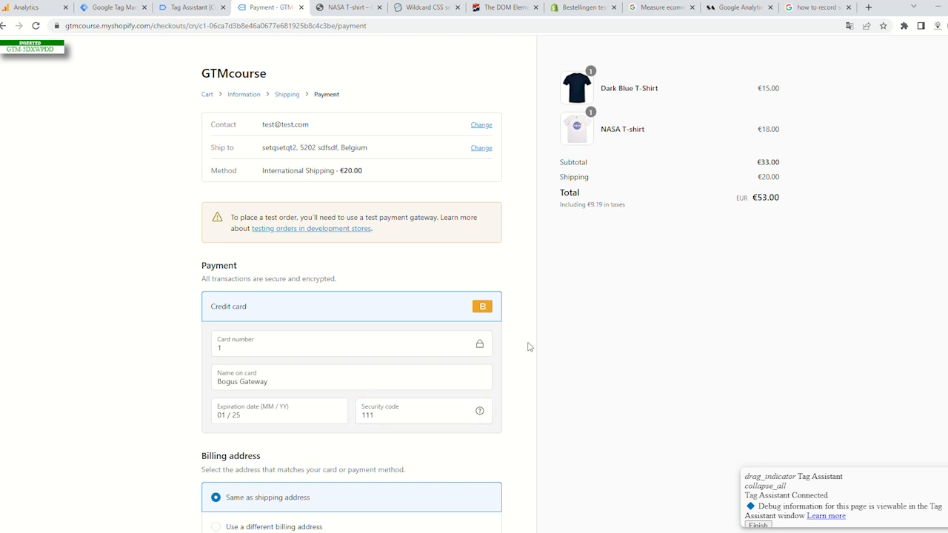
{"action": "scroll", "coordinate": [549, 283], "scroll_direction": "down", "scroll_amount": 2}
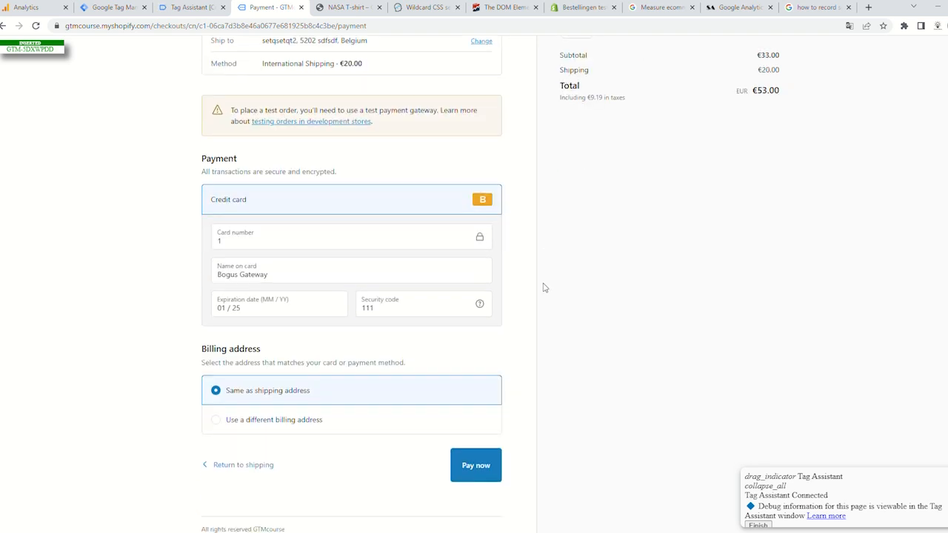
{"action": "left_click", "coordinate": [490, 460]}
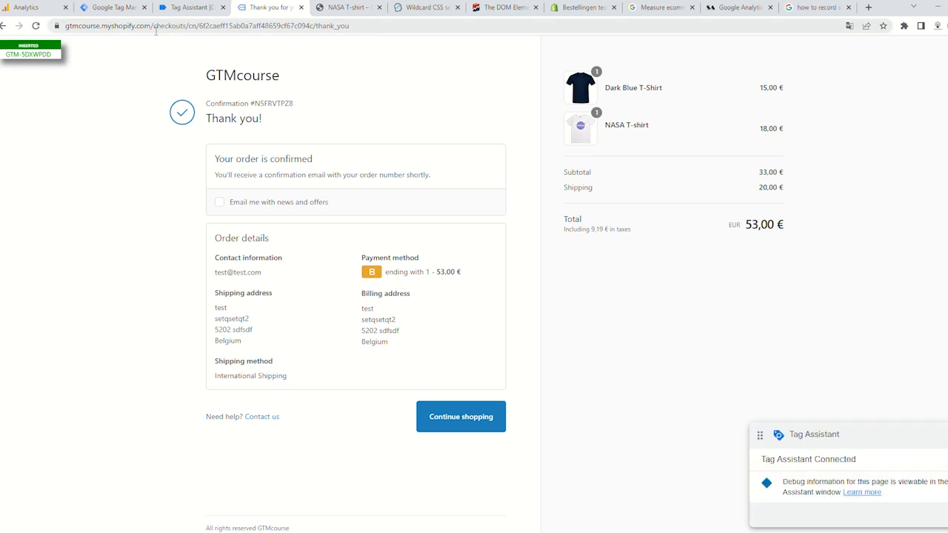
- Examine the checkouts and thank_you parts of the order confirmation page's URL
{"action": "left_click_drag", "start_coordinate": [154, 29], "coordinate": [188, 30]}
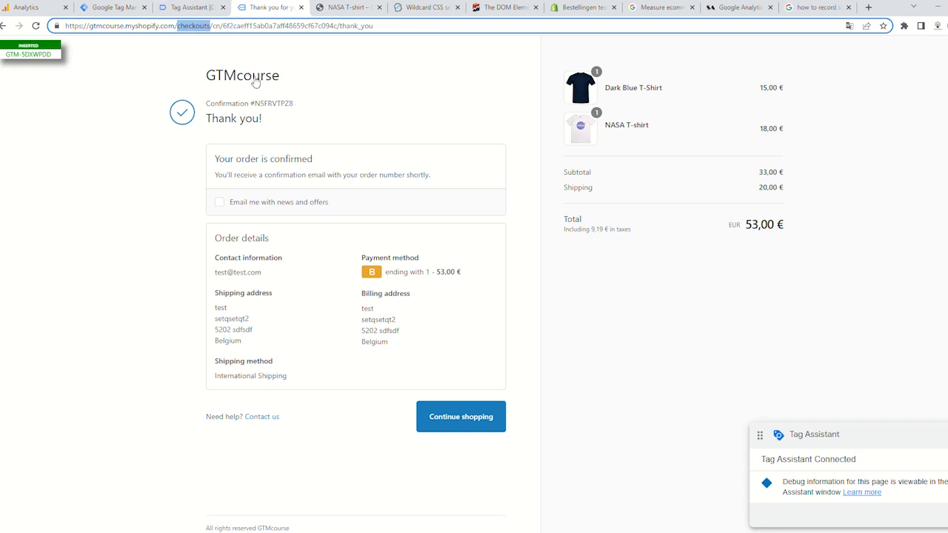
{"action": "left_click", "coordinate": [340, 26]}
{"action": "left_click_drag", "start_coordinate": [340, 27], "coordinate": [377, 28]}
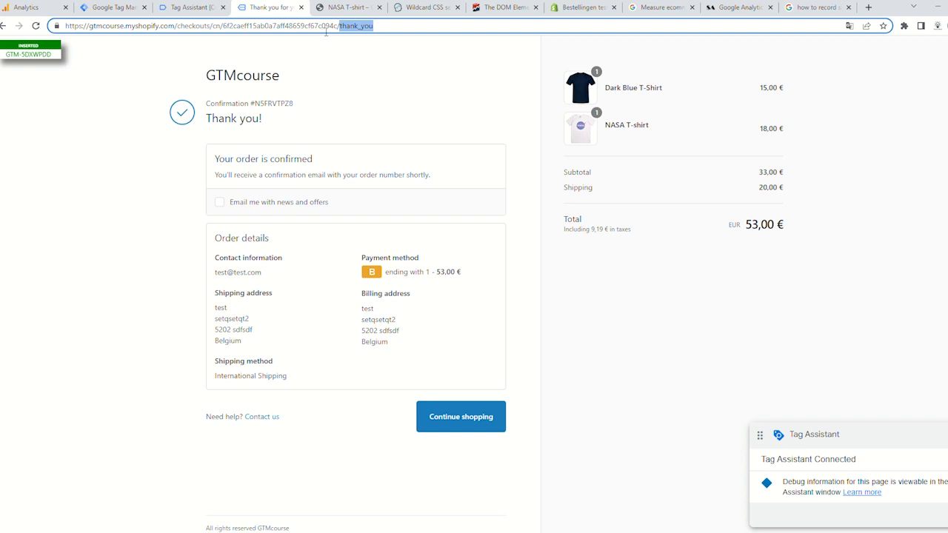
- Review the Purchase tag's firing trigger conditions in Tag Assistant and compare them with the confirmation page's URL
{"action": "left_click", "coordinate": [191, 9]}
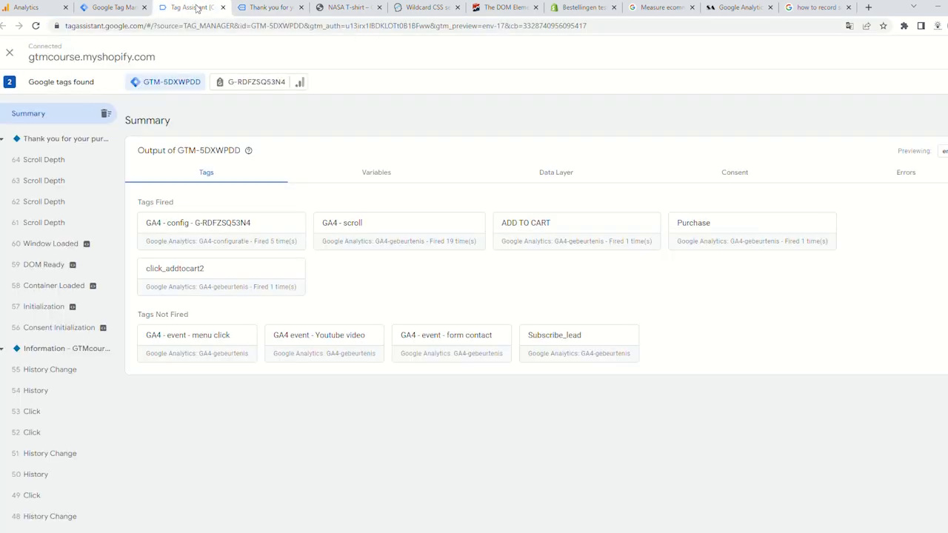
{"action": "left_click", "coordinate": [741, 235]}
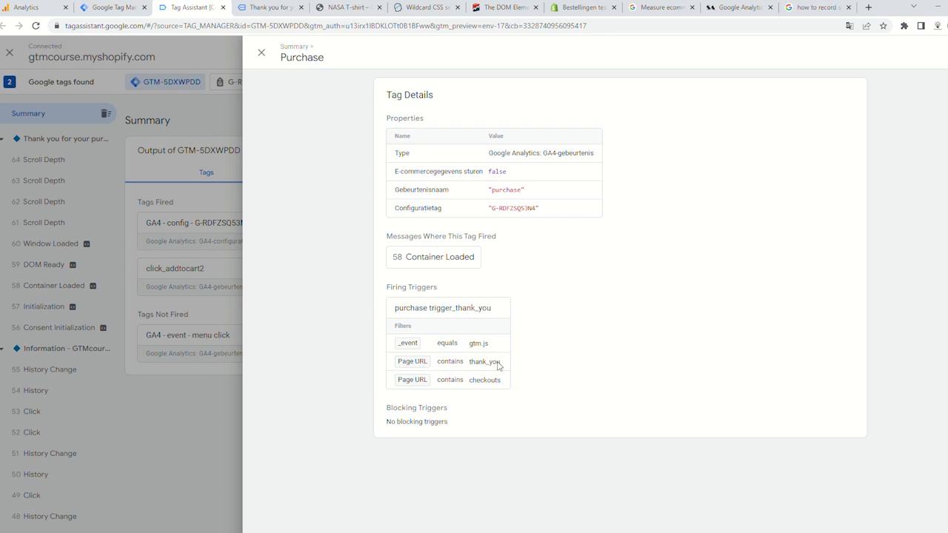
{"action": "left_click", "coordinate": [265, 9]}
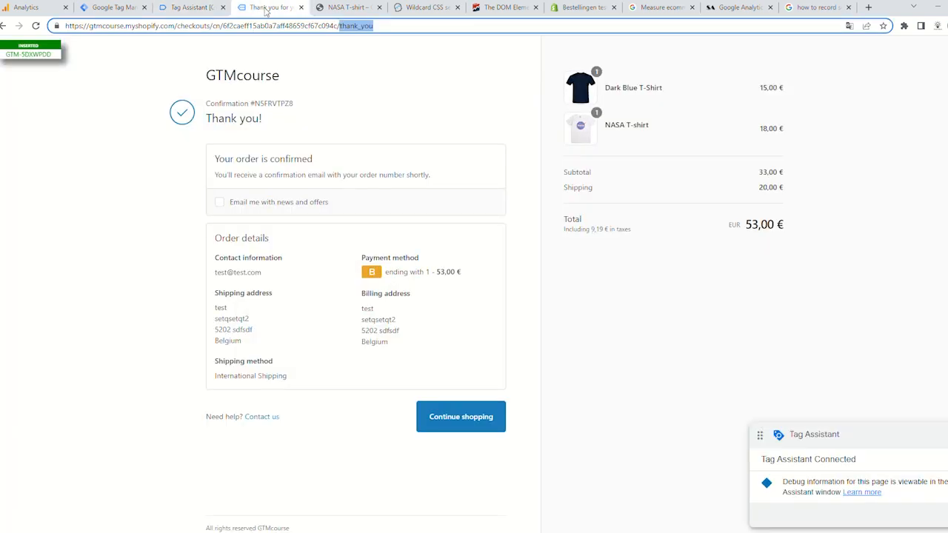
{"action": "left_click", "coordinate": [182, 28]}
{"action": "double_click", "coordinate": [181, 28]}
{"action": "left_click", "coordinate": [523, 163]}
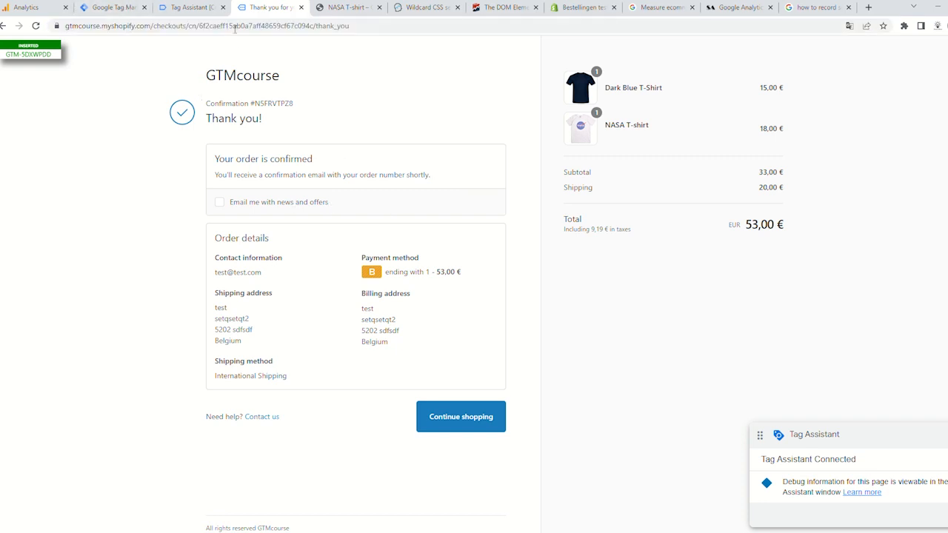
- Switch to Tag Manager and open the Purchase tag to review its configuration
{"action": "left_click", "coordinate": [111, 7]}
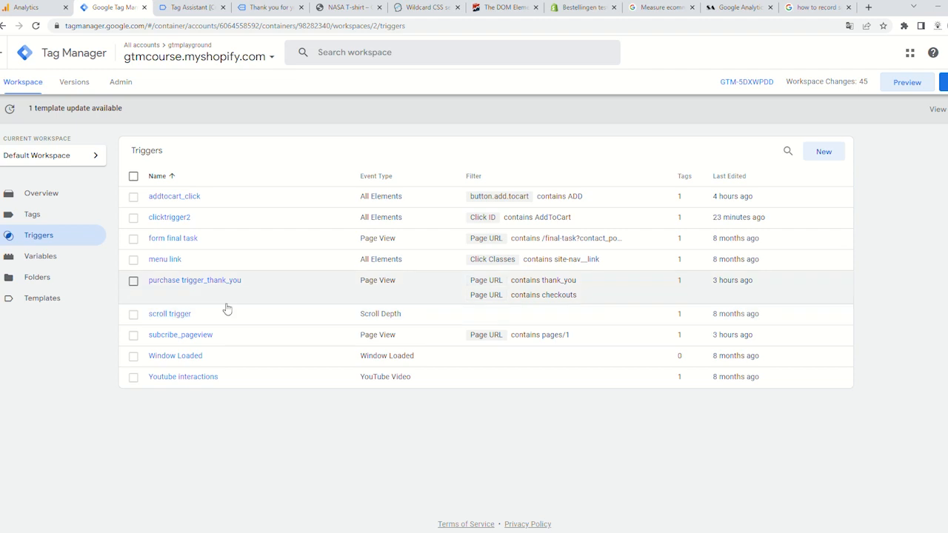
{"action": "left_click", "coordinate": [46, 214]}
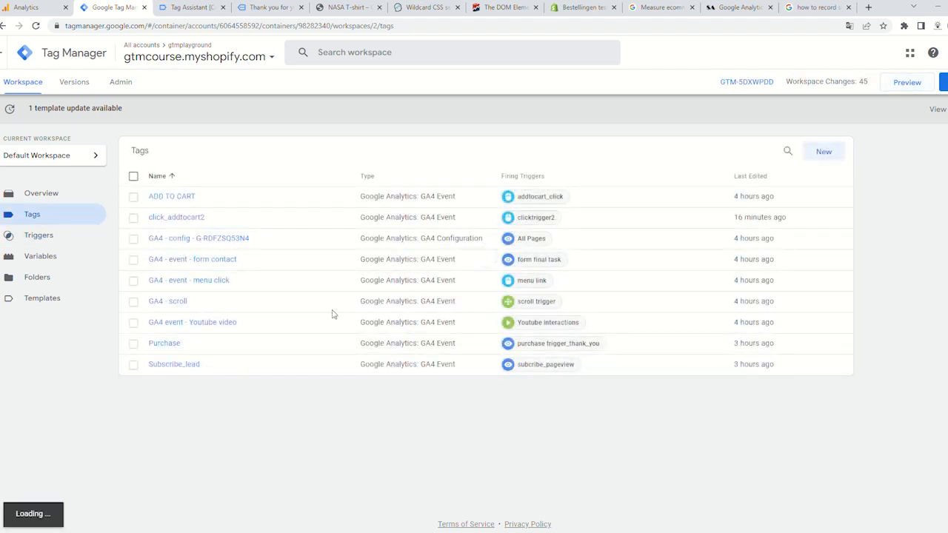
{"action": "left_click", "coordinate": [211, 344]}
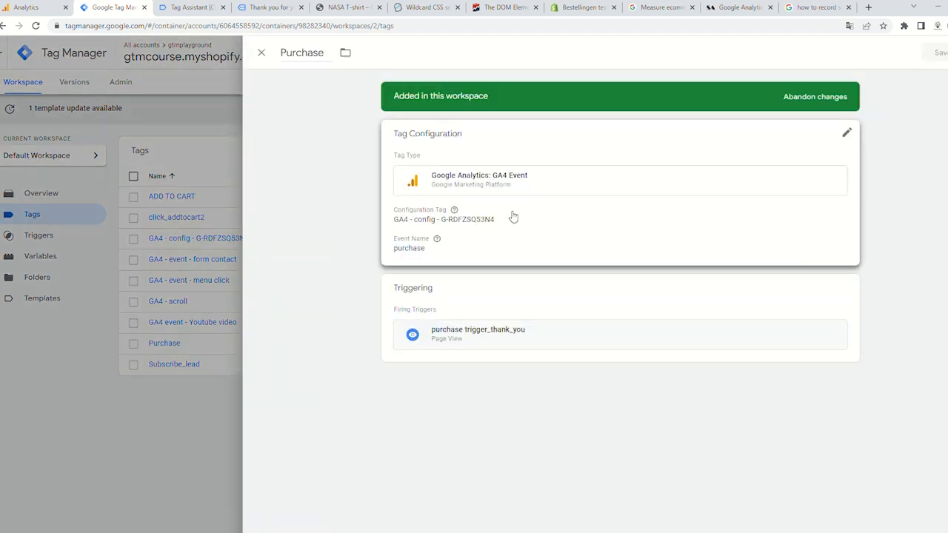
- Examine the purchase trigger_thank_you trigger's Page URL conditions, and close both the trigger and the Purchase tag
{"action": "left_click", "coordinate": [544, 346]}
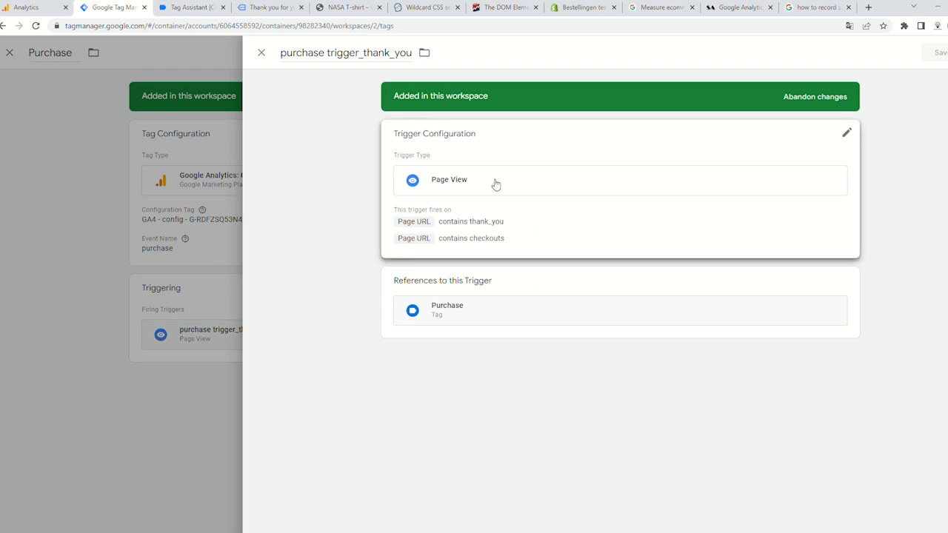
{"action": "left_click", "coordinate": [571, 220]}
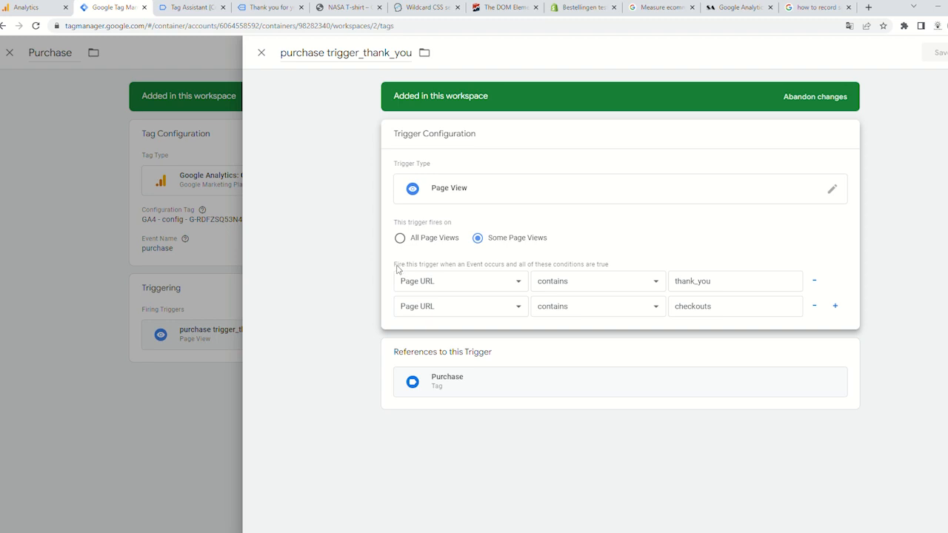
{"action": "left_click_drag", "start_coordinate": [396, 268], "coordinate": [611, 268]}
{"action": "left_click", "coordinate": [621, 259]}
{"action": "left_click", "coordinate": [262, 53]}
{"action": "left_click", "coordinate": [261, 53]}
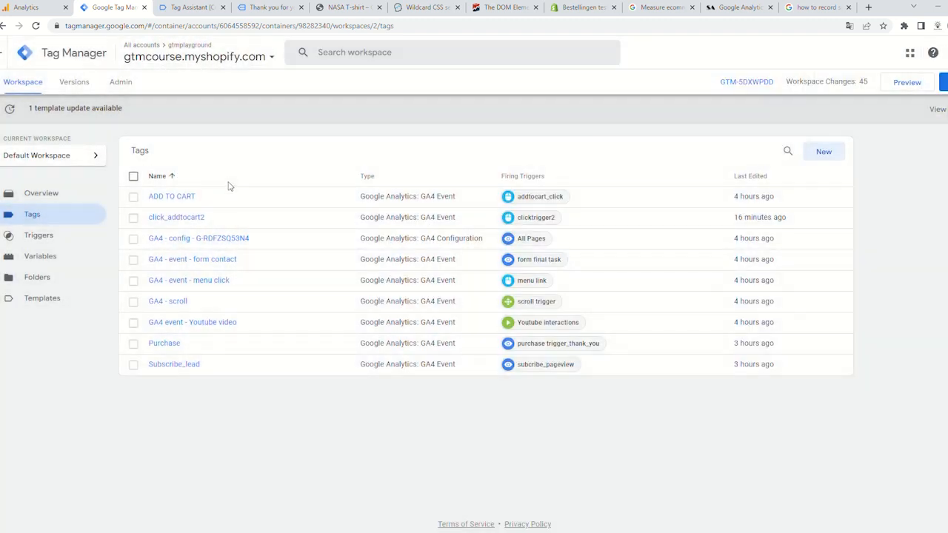
- Switch to the store's order confirmation page, go to the gtmcourse.myshopify.com homepage, and open the Subscribe page
{"action": "left_click", "coordinate": [265, 9]}
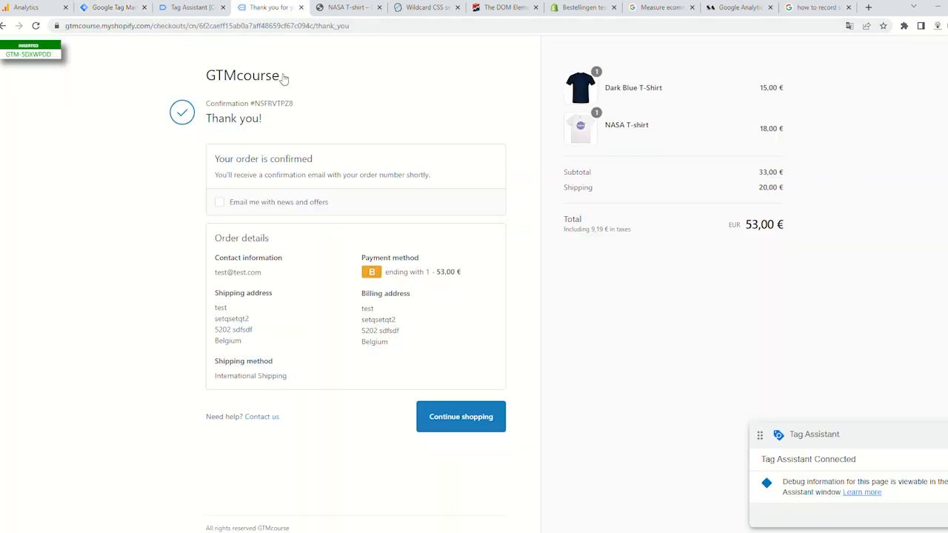
{"action": "left_click_drag", "start_coordinate": [359, 28], "coordinate": [154, 35]}
{"action": "key", "text": "BackSpace"}
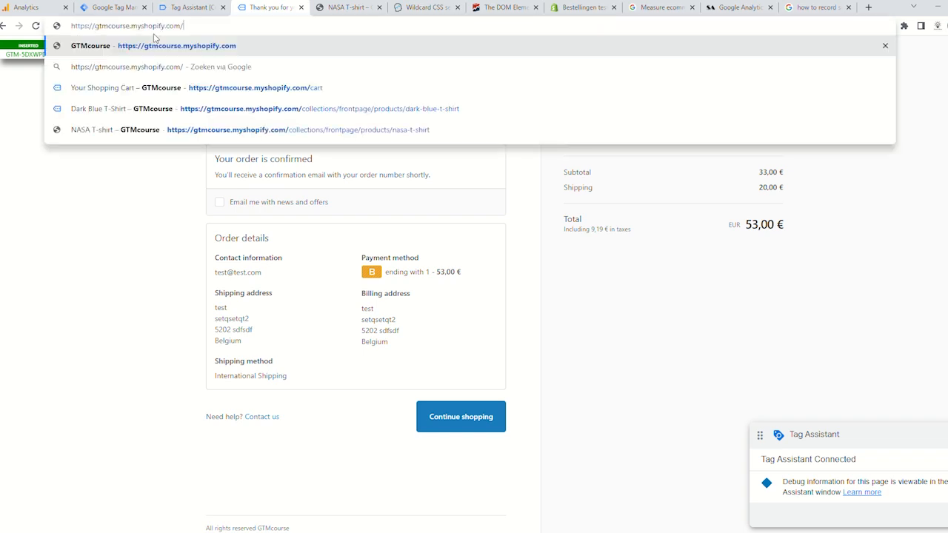
{"action": "key", "text": "Return"}
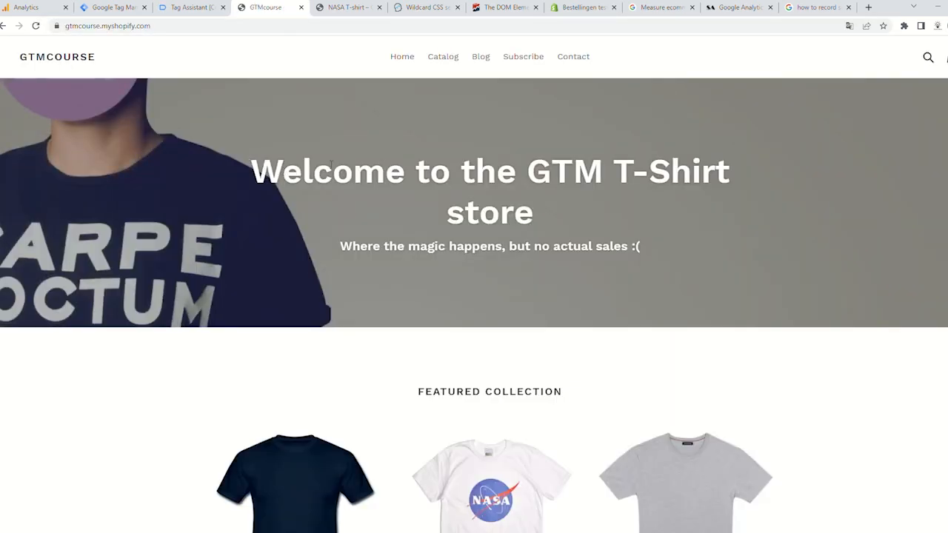
{"action": "left_click", "coordinate": [536, 61]}
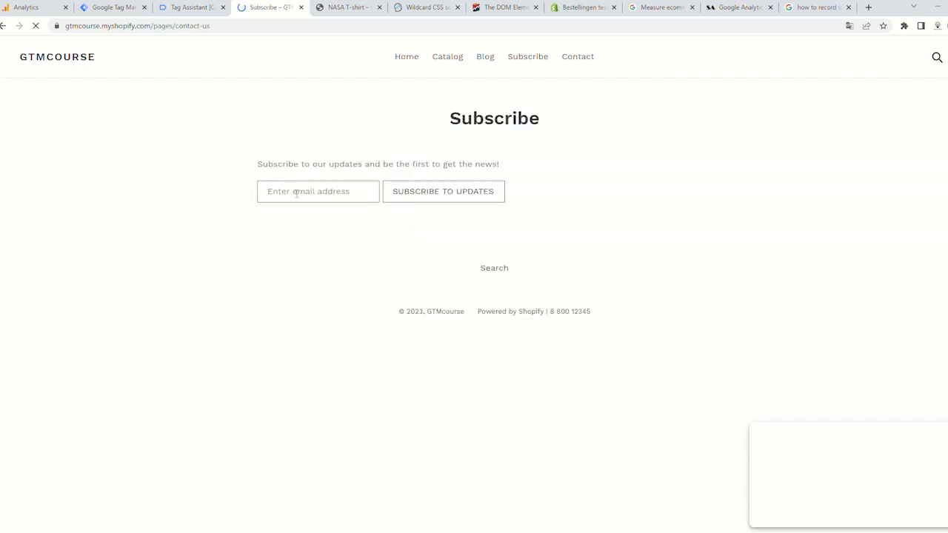
- Fill in the subscriber's e-mail and submit the subscription to updates
{"action": "left_click", "coordinate": [311, 192]}
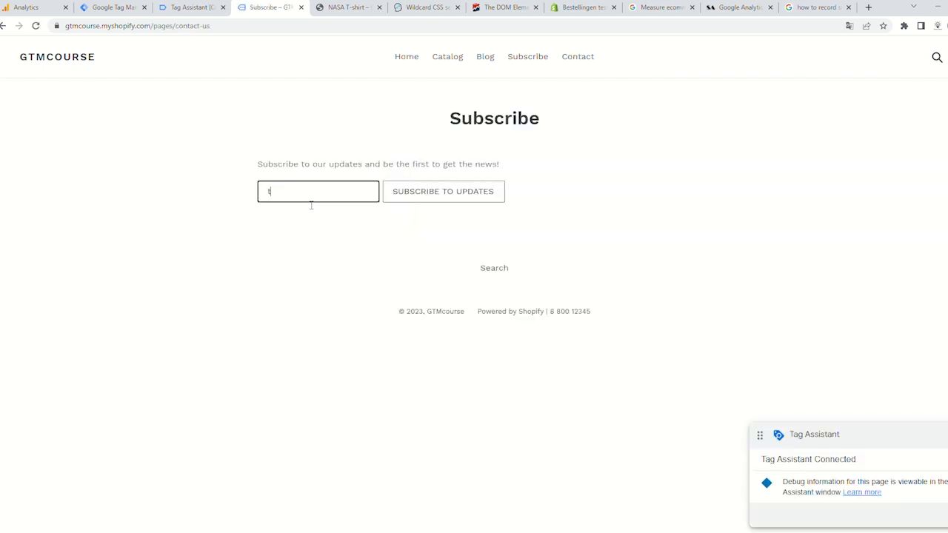
{"action": "left_click", "coordinate": [320, 221]}
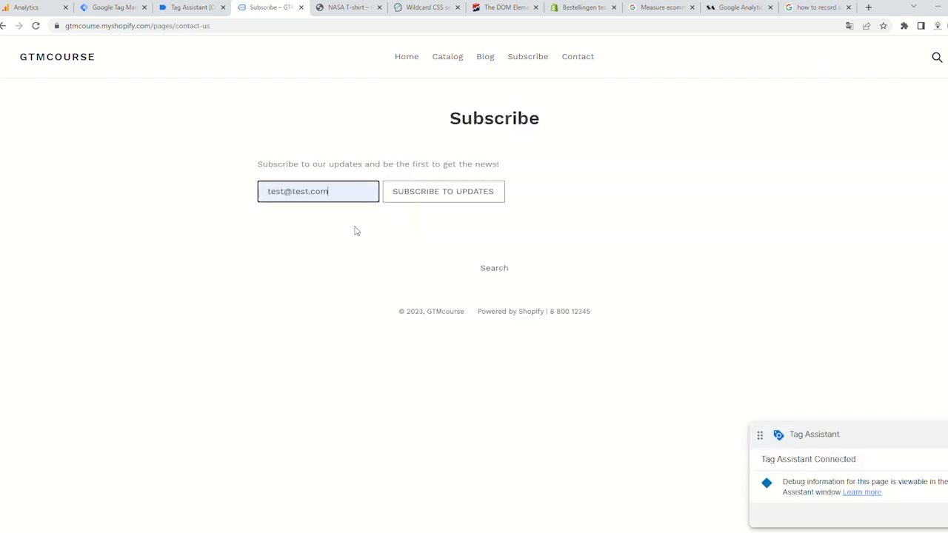
{"action": "left_click", "coordinate": [426, 203]}
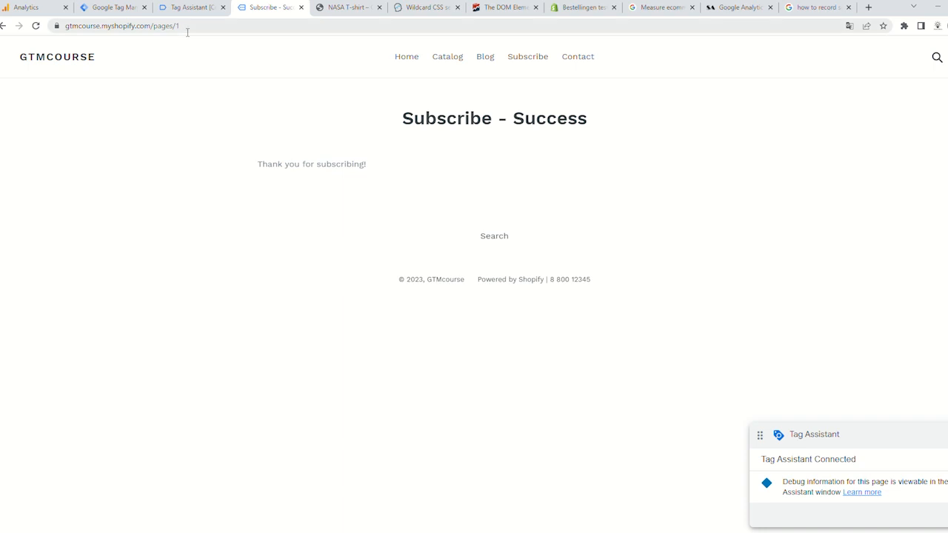
- Examine the subscription success page's URL path and compare it with the Subscribe_lead tag's firing trigger in Tag Assistant
{"action": "left_click_drag", "start_coordinate": [190, 30], "coordinate": [155, 32]}
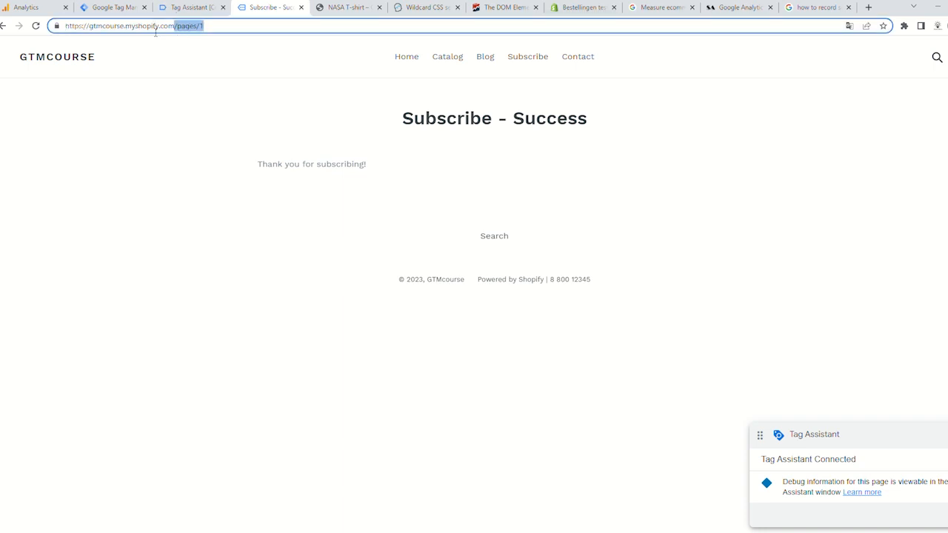
{"action": "left_click", "coordinate": [227, 77]}
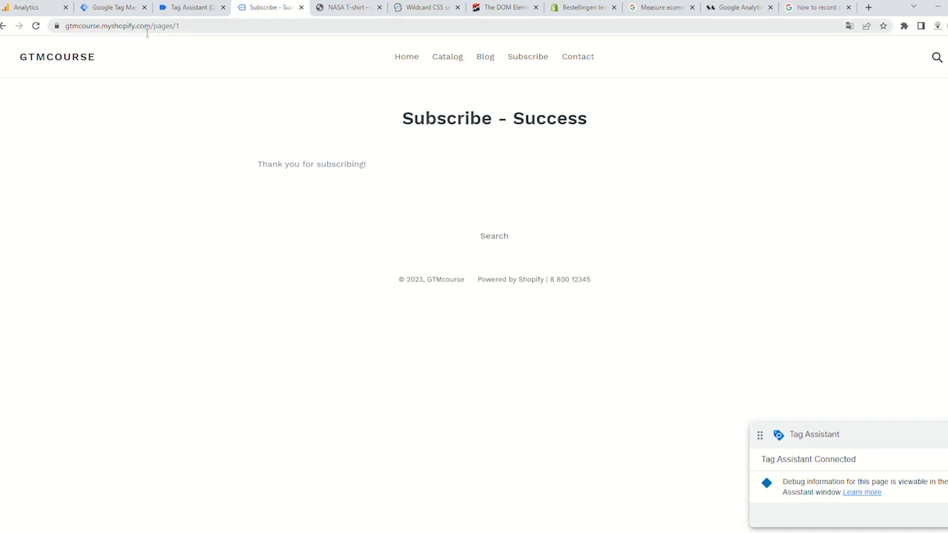
{"action": "left_click", "coordinate": [189, 7]}
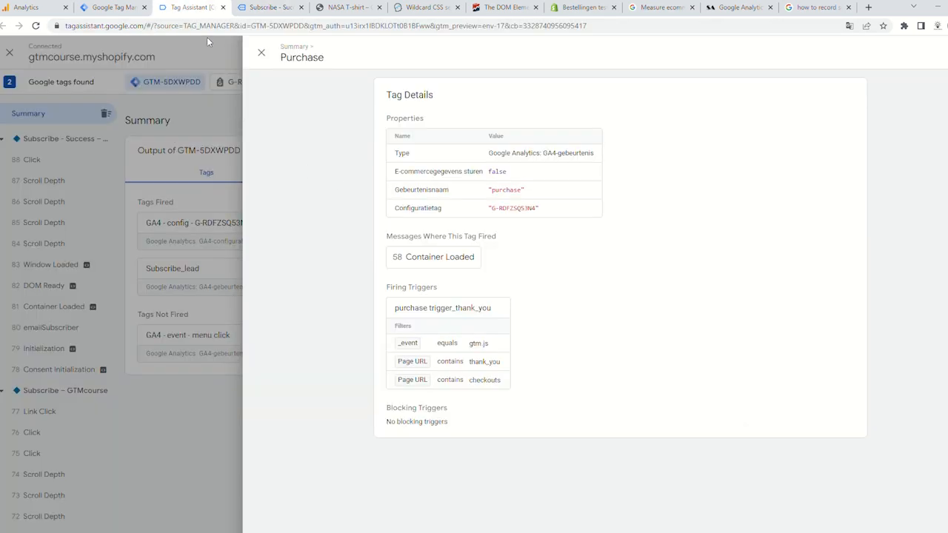
{"action": "left_click", "coordinate": [262, 53]}
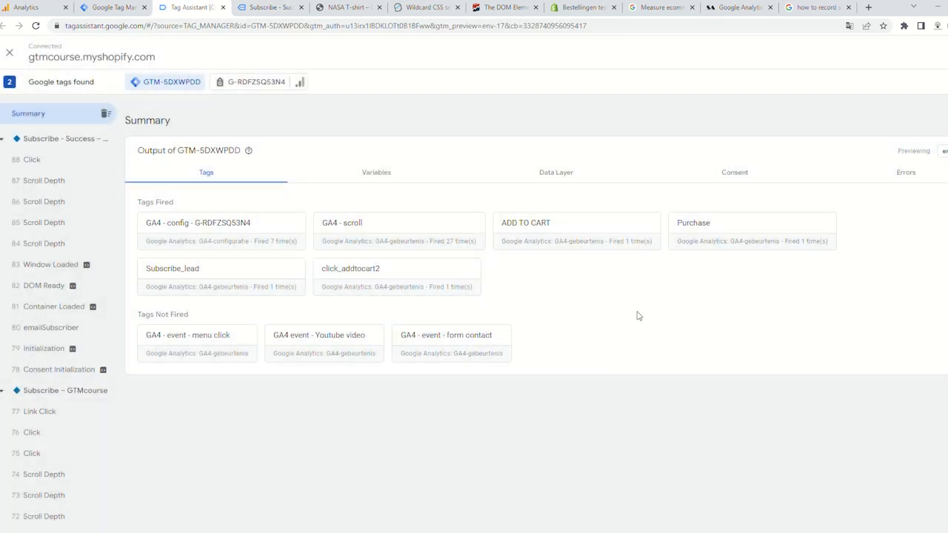
{"action": "left_click", "coordinate": [221, 274]}
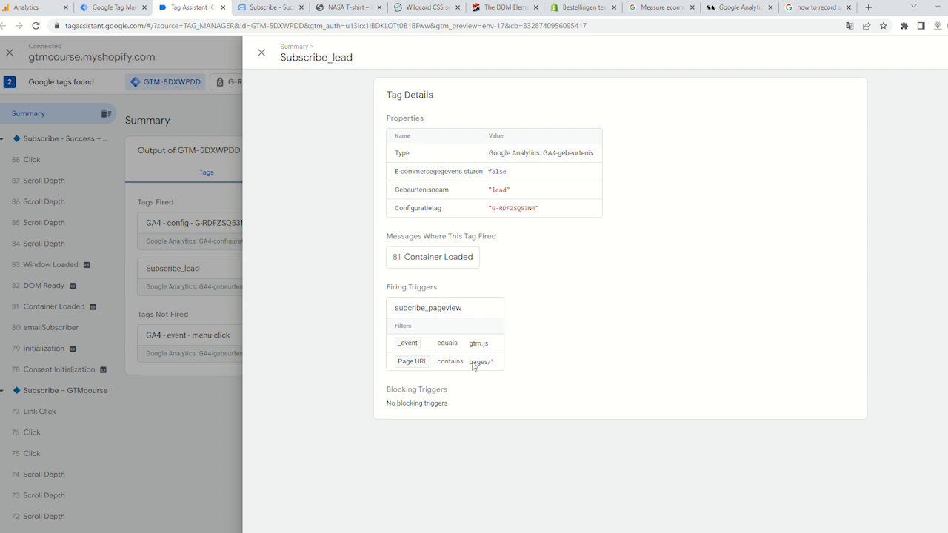
{"action": "left_click", "coordinate": [261, 52]}
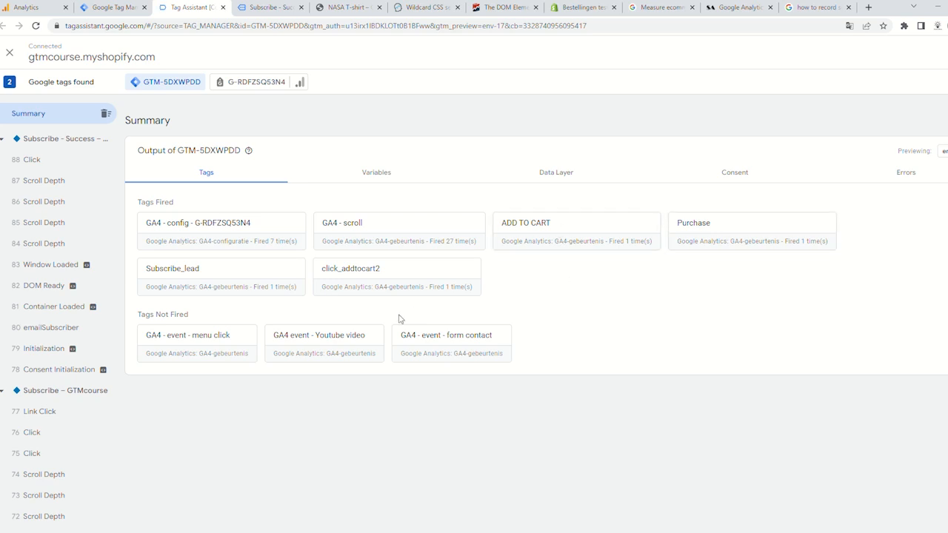
- Switch to Tag Manager and open the user-defined variable button.add.tocart to review its DOM Element configuration
{"action": "left_click", "coordinate": [111, 7]}
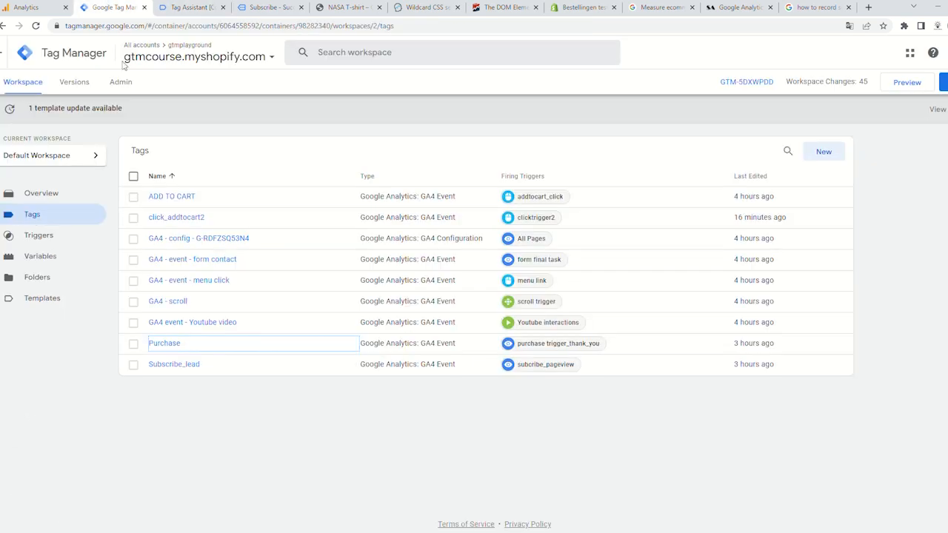
{"action": "left_click", "coordinate": [51, 260]}
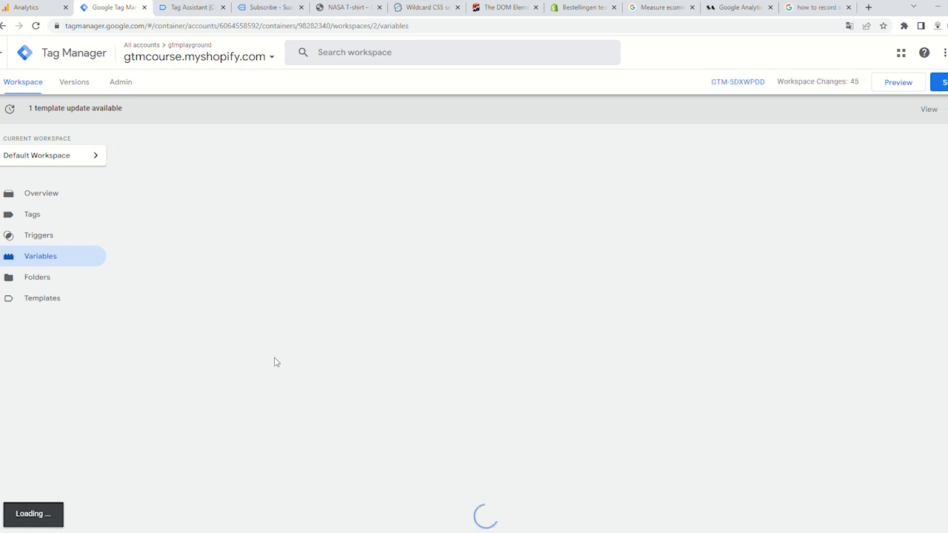
{"action": "scroll", "coordinate": [273, 352], "scroll_direction": "down", "scroll_amount": 5}
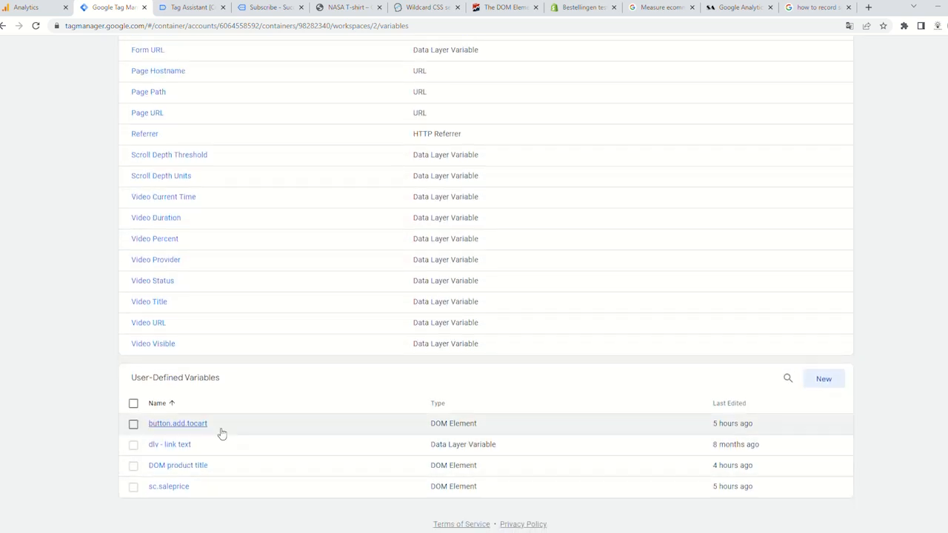
{"action": "left_click", "coordinate": [215, 428]}
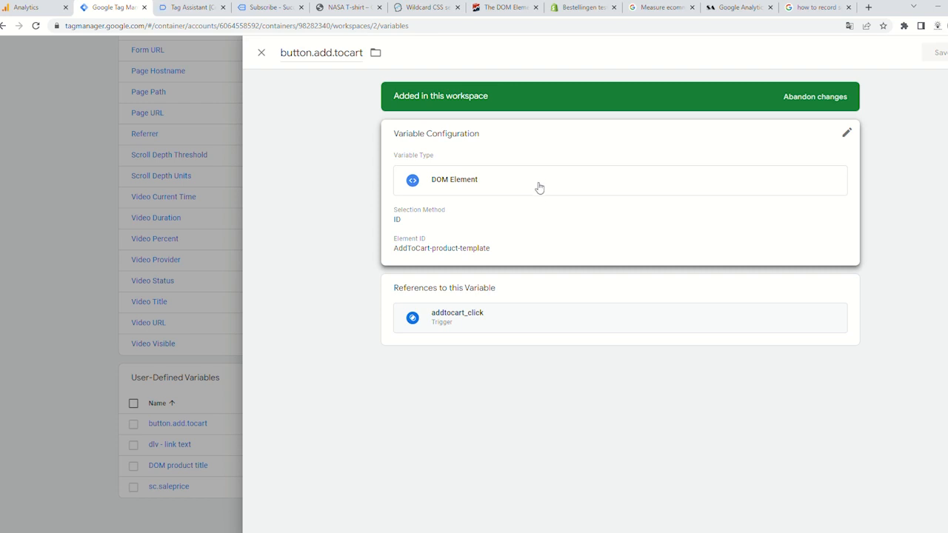
- Switch to the NASA T-shirt product page and examine the Add to cart button's HTML in DevTools
{"action": "left_click", "coordinate": [360, 5]}
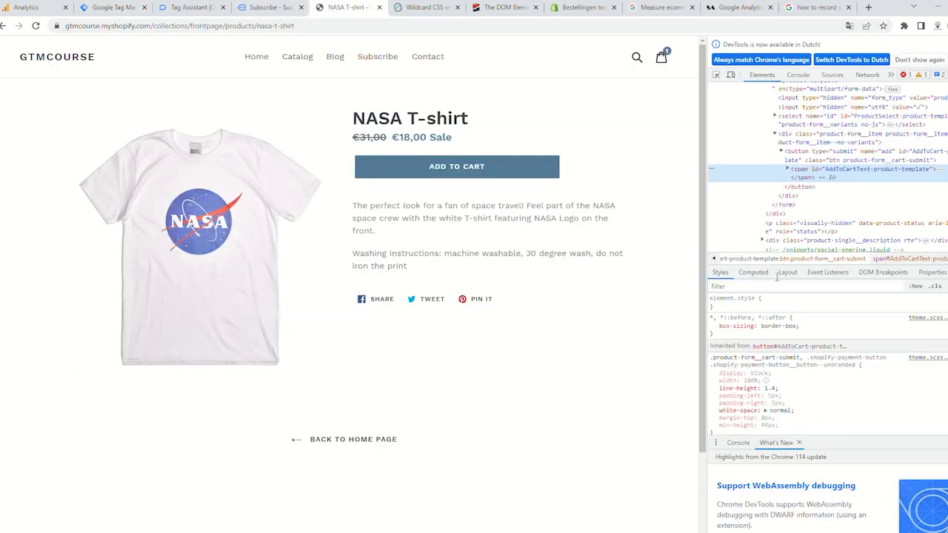
{"action": "scroll", "coordinate": [839, 183], "scroll_direction": "up", "scroll_amount": 3}
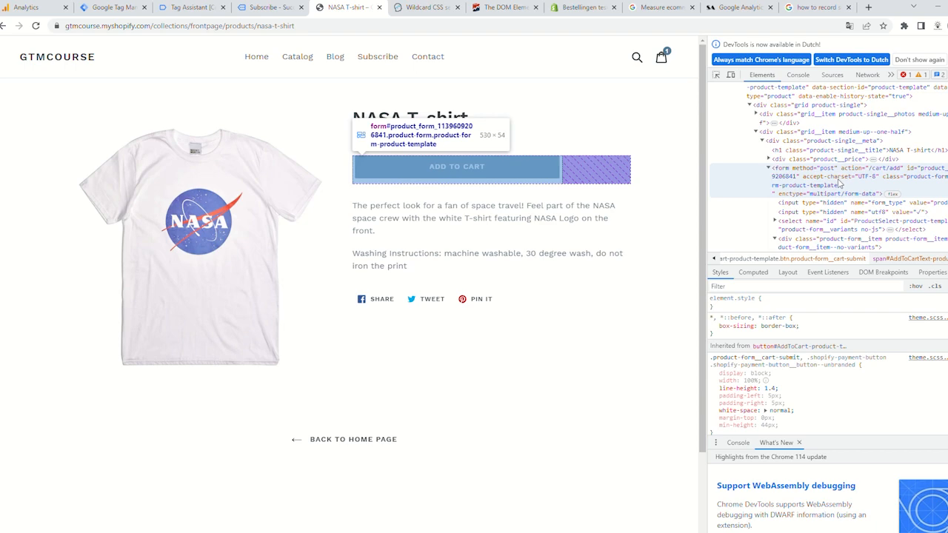
{"action": "scroll", "coordinate": [839, 183], "scroll_direction": "down", "scroll_amount": 3}
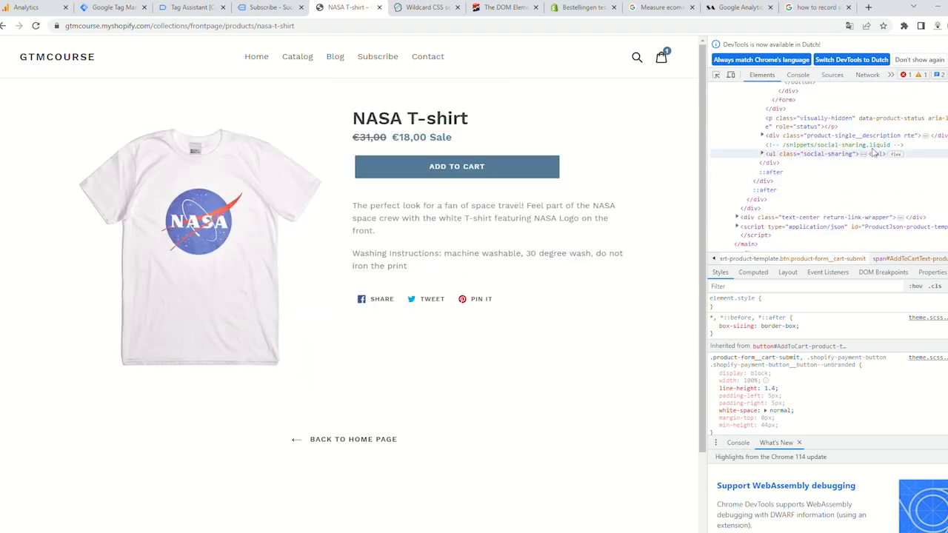
{"action": "scroll", "coordinate": [845, 127], "scroll_direction": "up", "scroll_amount": 2}
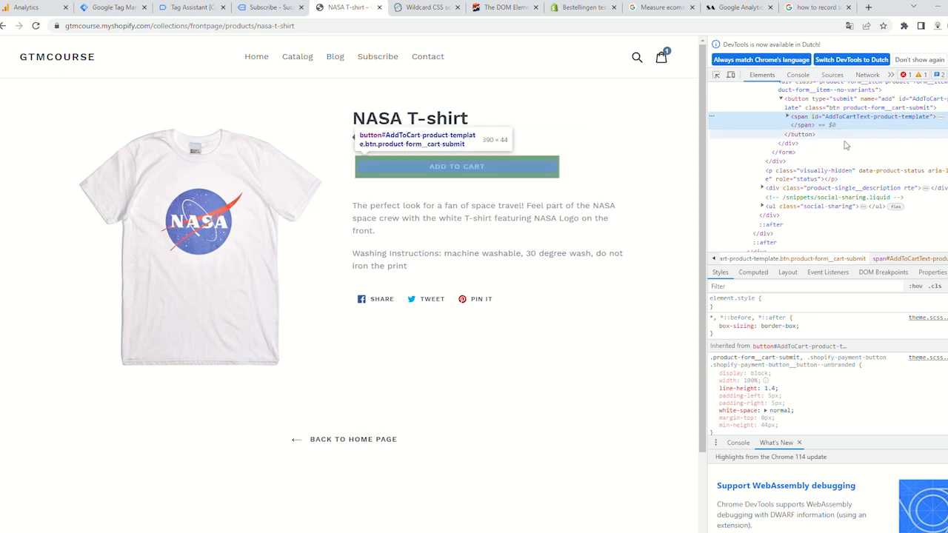
- Compare the button.add.tocart variable's selection method and element ID with the Add to cart span's id in the product page's HTML, and close the variable
{"action": "left_click", "coordinate": [133, 5]}
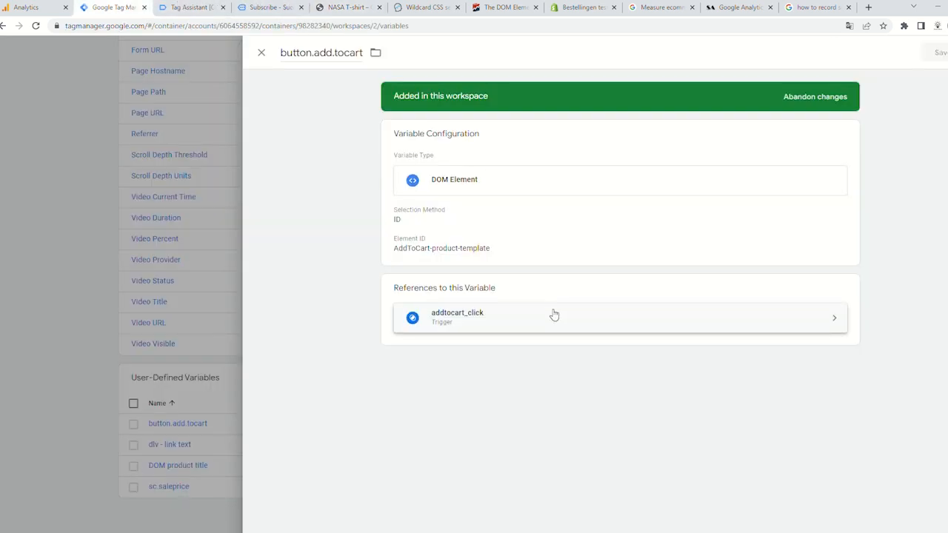
{"action": "left_click", "coordinate": [510, 251]}
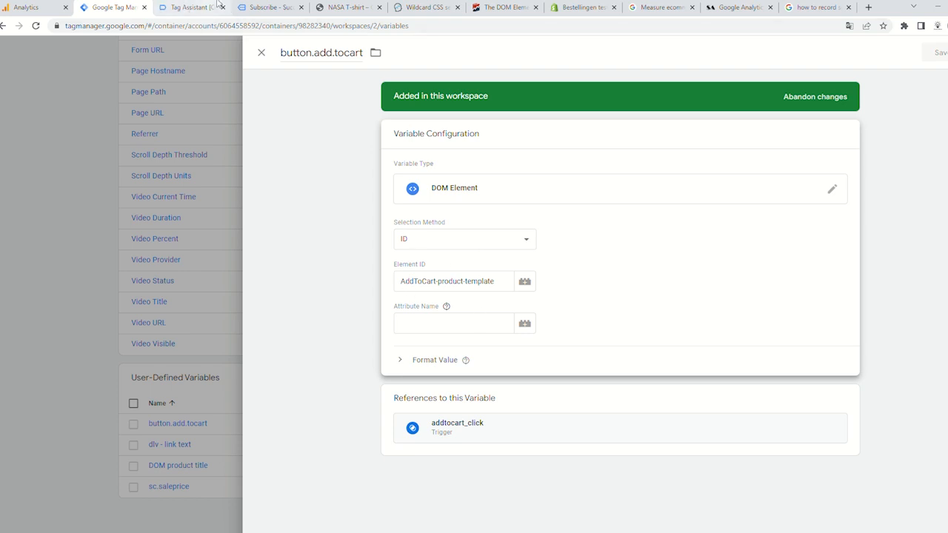
{"action": "left_click", "coordinate": [271, 7]}
{"action": "left_click", "coordinate": [348, 6]}
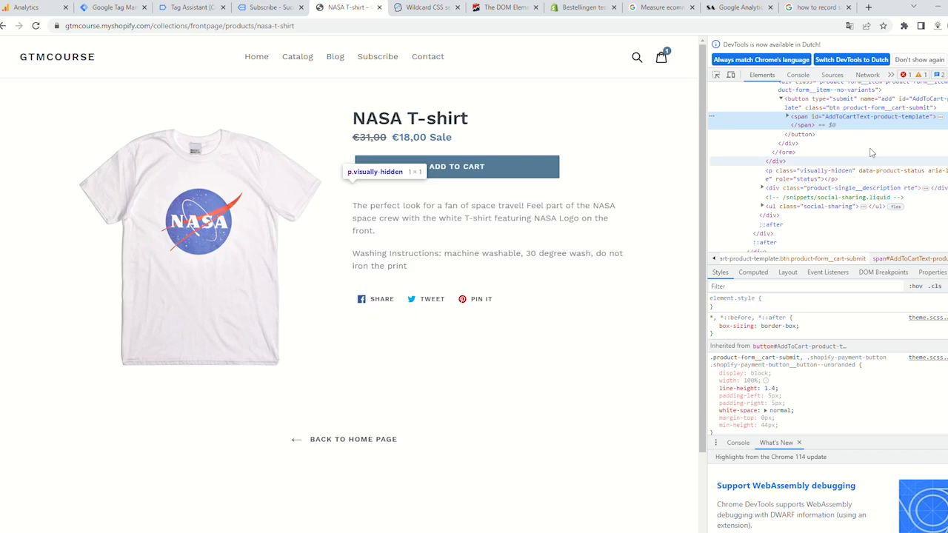
{"action": "scroll", "coordinate": [844, 223], "scroll_direction": "up", "scroll_amount": 3}
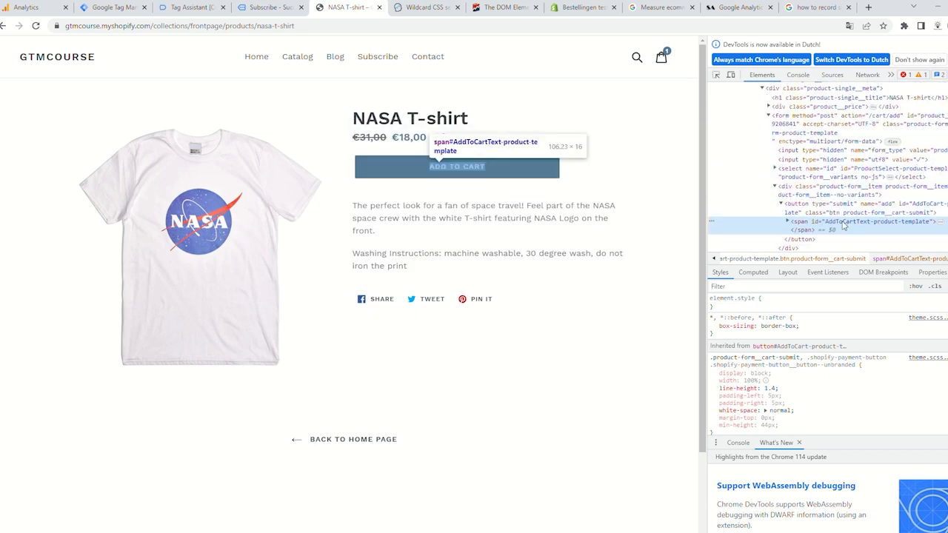
{"action": "double_click", "coordinate": [831, 222]}
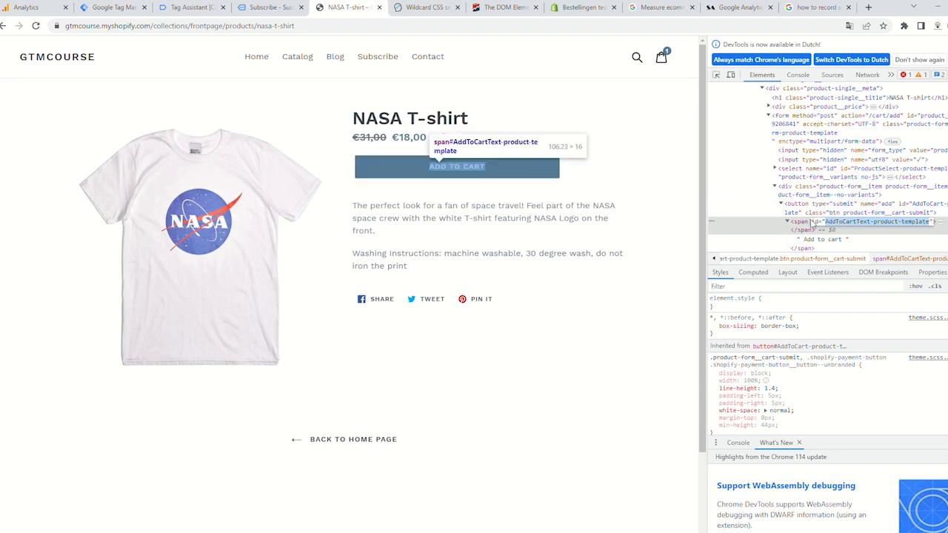
{"action": "left_click", "coordinate": [111, 7]}
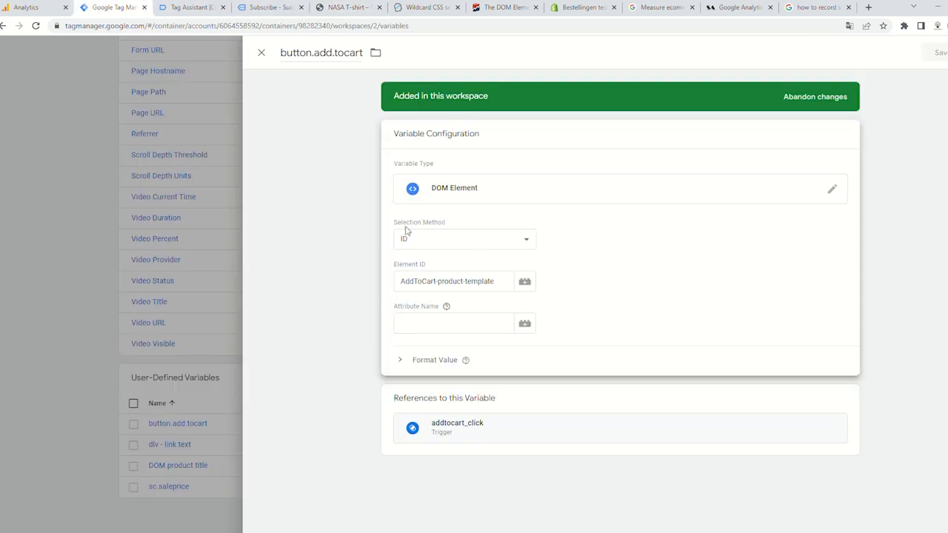
{"action": "left_click", "coordinate": [263, 54]}
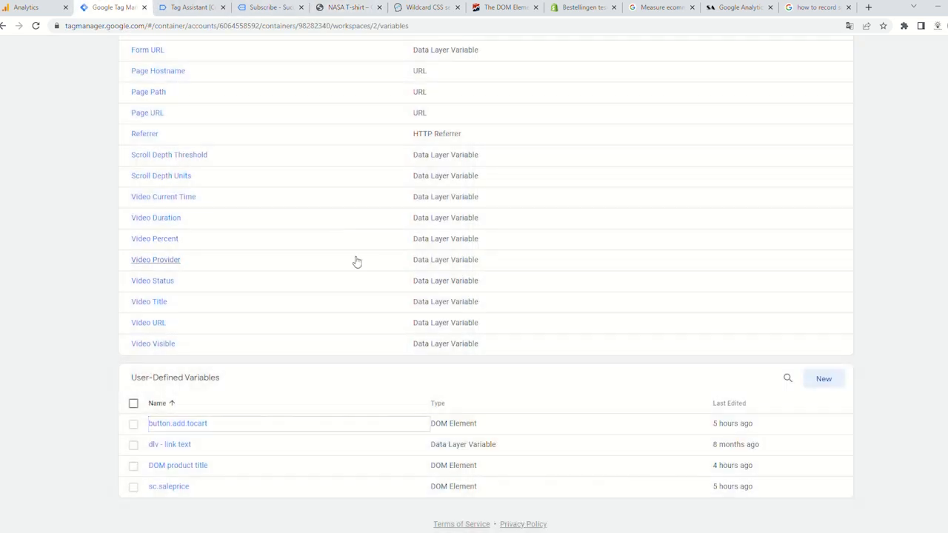
- Open the addtocart_click trigger in Tag Manager, examine its click firing condition, and close it
{"action": "scroll", "coordinate": [357, 262], "scroll_direction": "up", "scroll_amount": 6}
{"action": "left_click", "coordinate": [43, 235]}
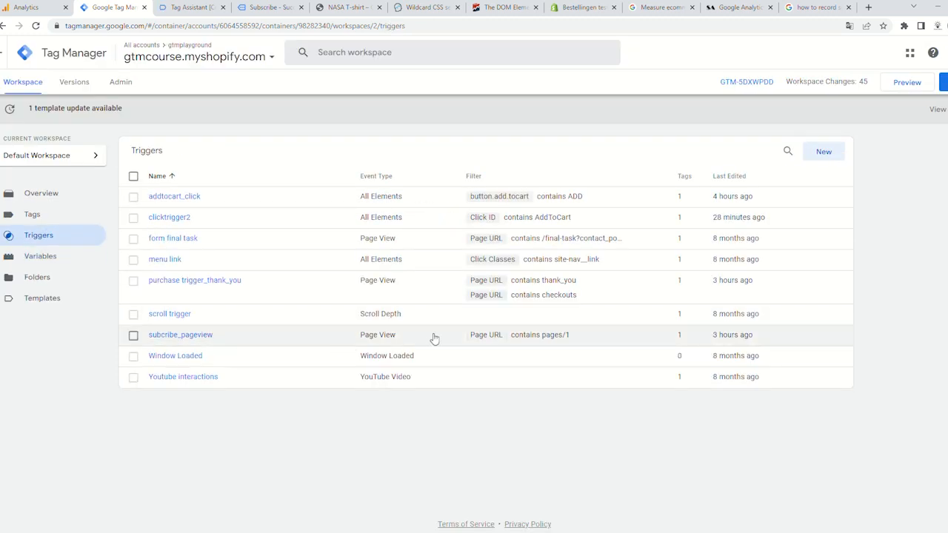
{"action": "left_click", "coordinate": [262, 198]}
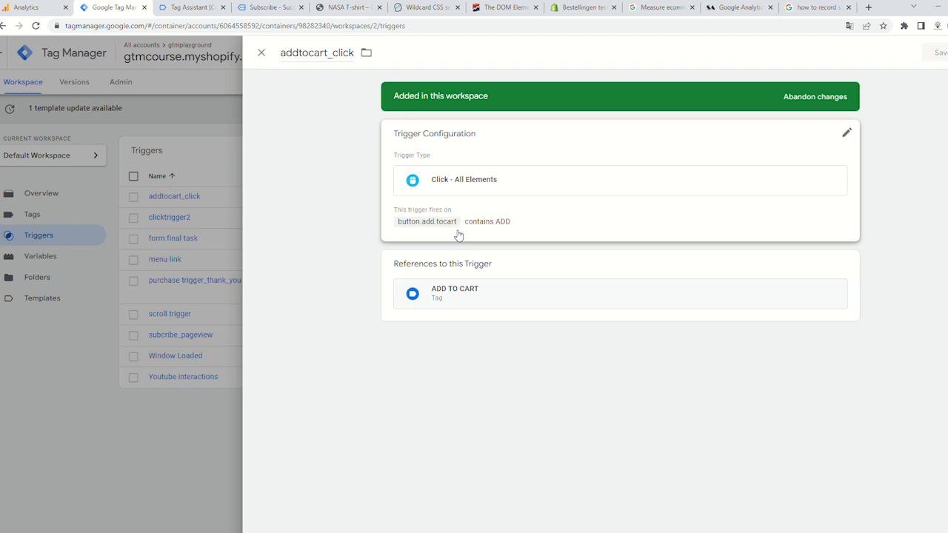
{"action": "left_click", "coordinate": [597, 221]}
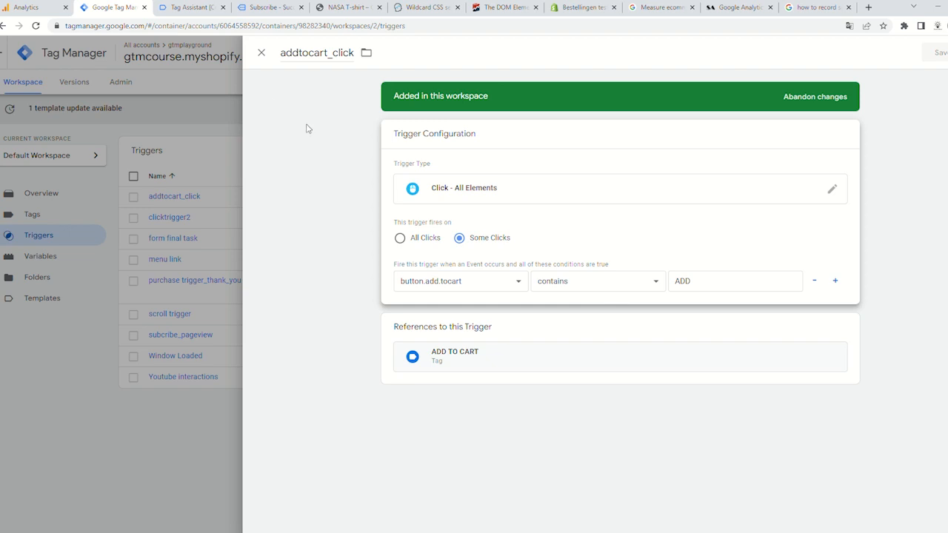
{"action": "left_click", "coordinate": [262, 52]}
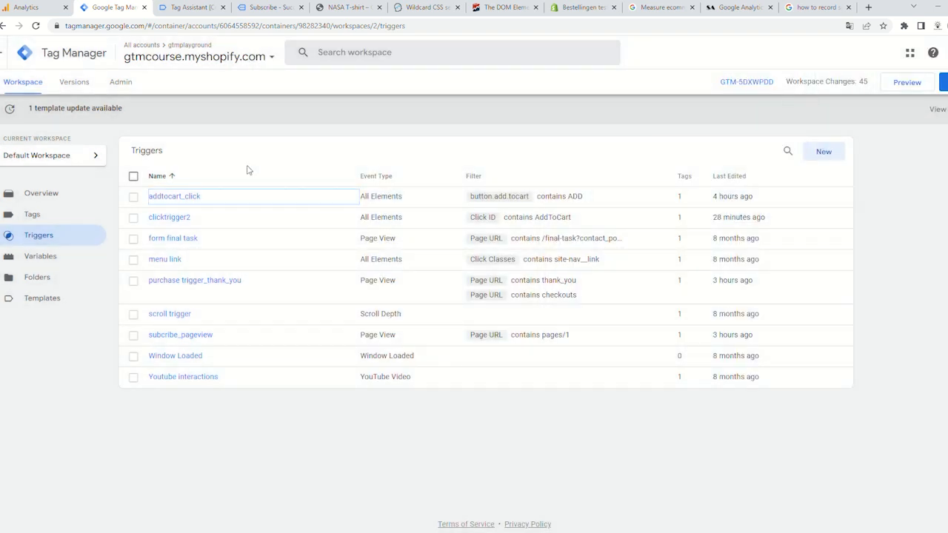